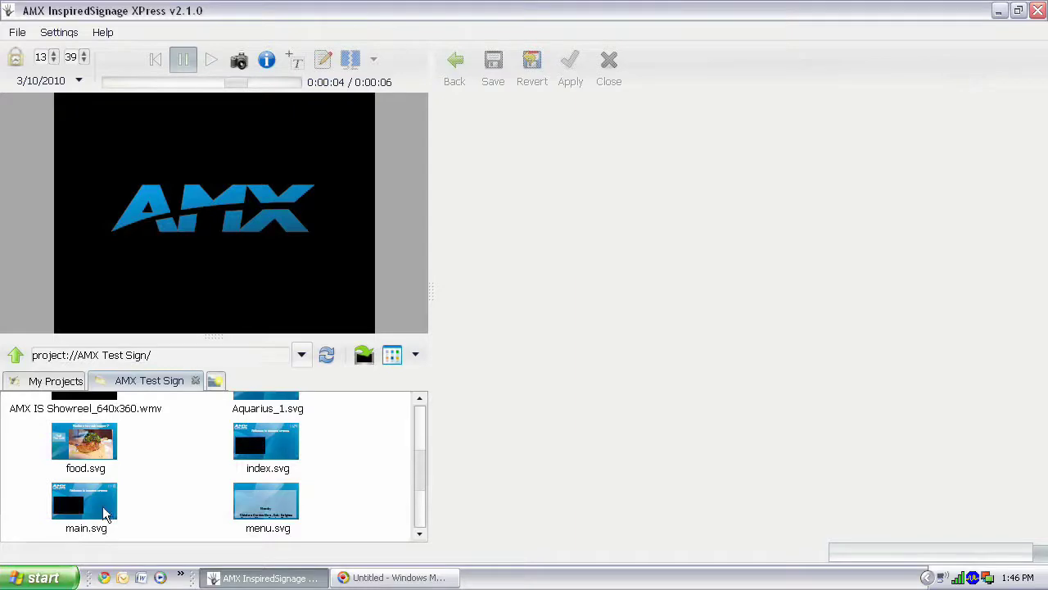
{"action": "double_click", "coordinate": [281, 449]}
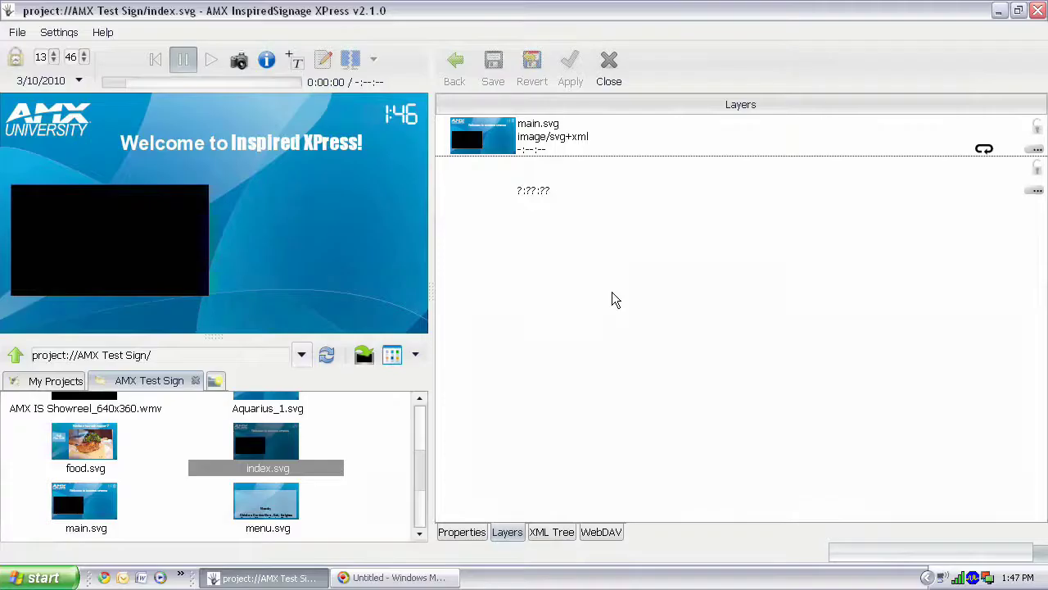
{"action": "left_click", "coordinate": [613, 74]}
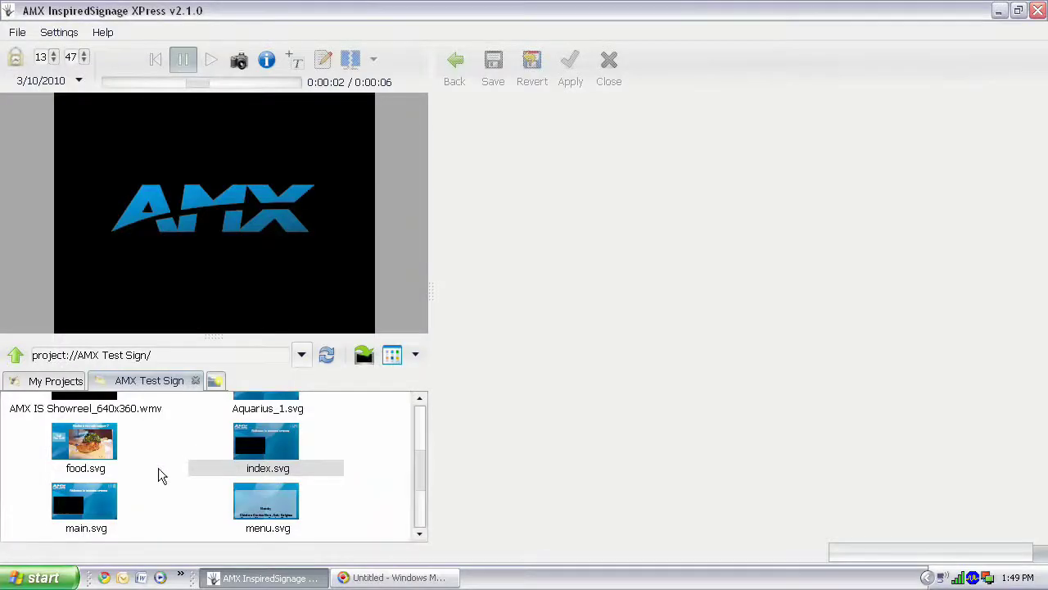
- Create a new playlist file and rename new_playlist.svg to main_playlist.svg
{"action": "right_click", "coordinate": [159, 470]}
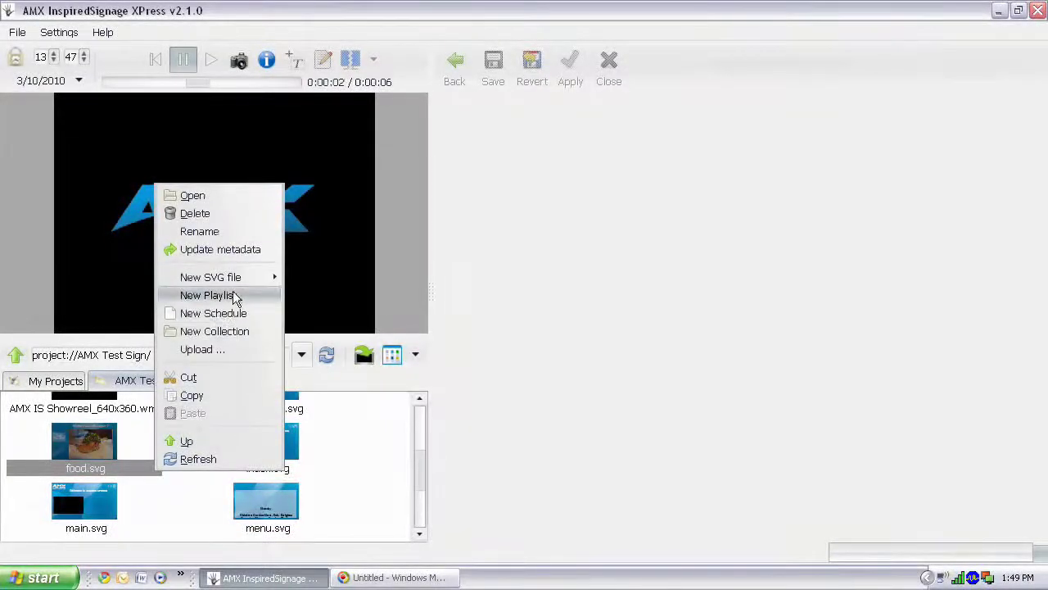
{"action": "left_click", "coordinate": [234, 296]}
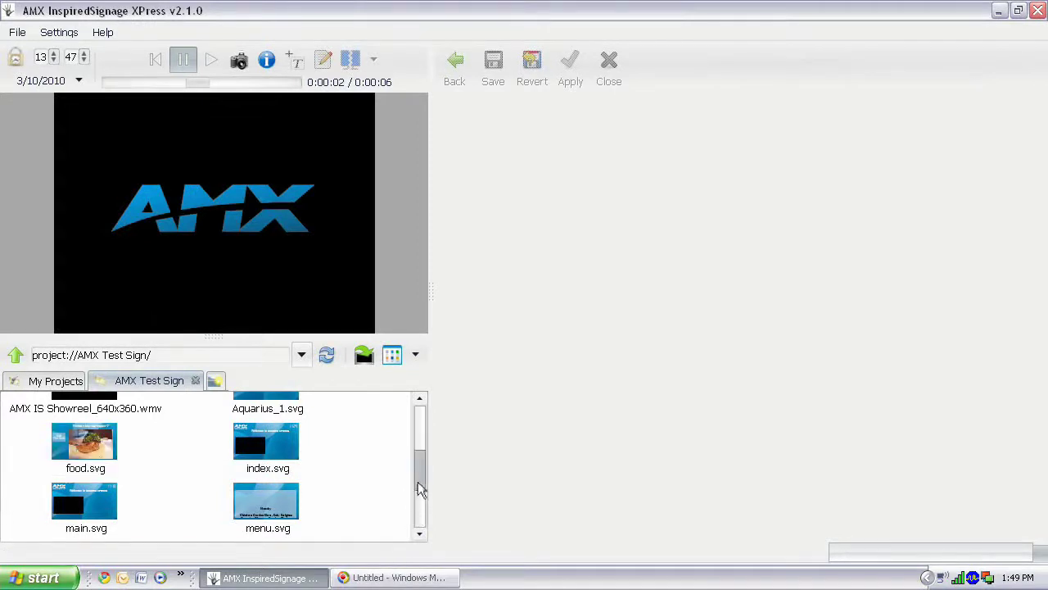
{"action": "scroll", "coordinate": [418, 489], "scroll_direction": "down", "scroll_amount": 3}
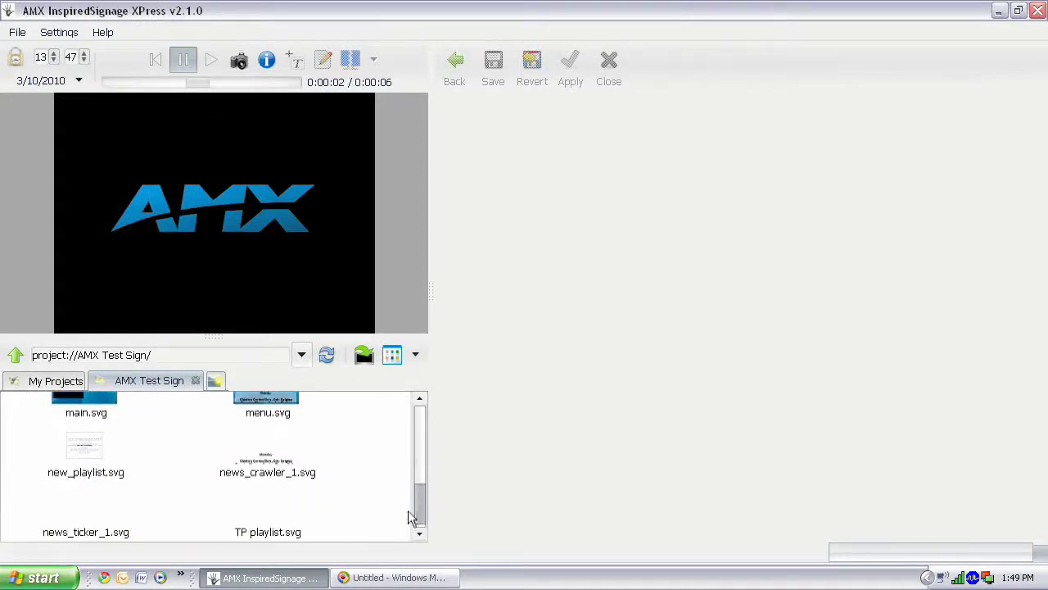
{"action": "right_click", "coordinate": [94, 448]}
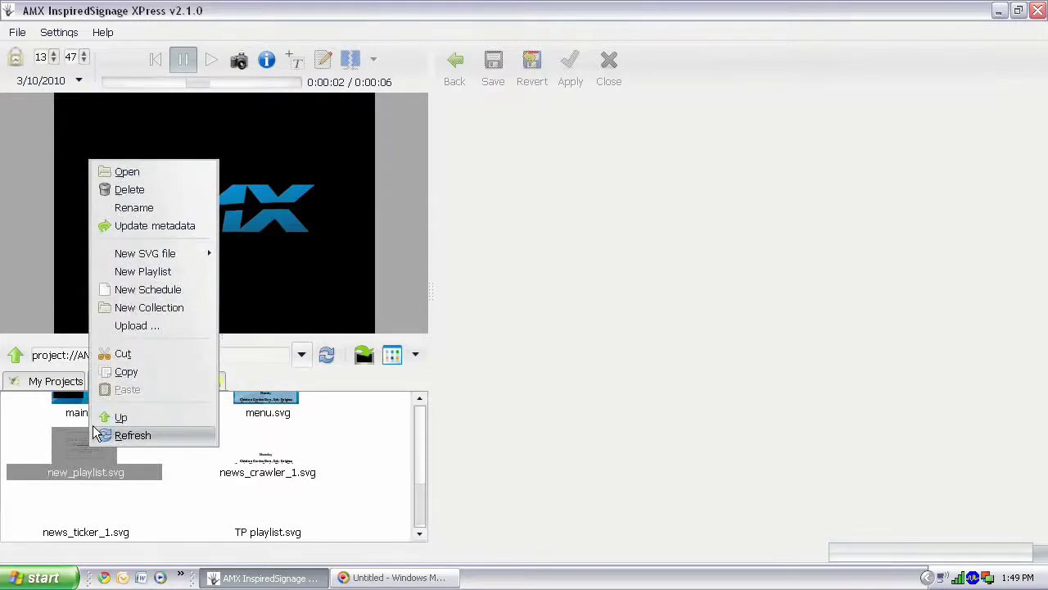
{"action": "left_click", "coordinate": [133, 208]}
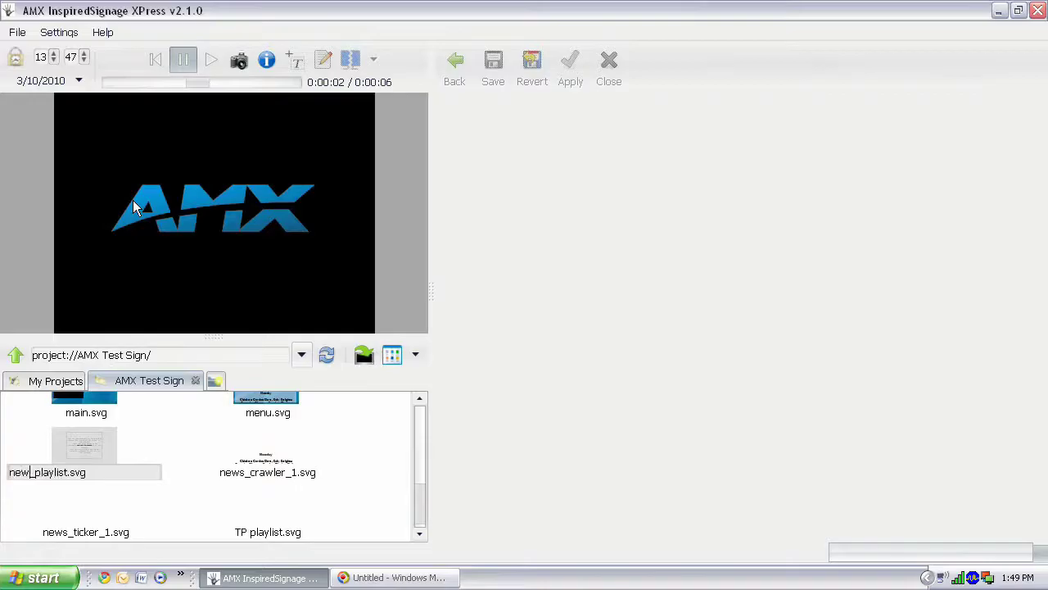
{"action": "key", "text": "BackSpace"}
{"action": "key", "text": "BackSpace"}
{"action": "key", "text": "BackSpace"}
{"action": "type", "text": "main"}
{"action": "key", "text": "Return"}
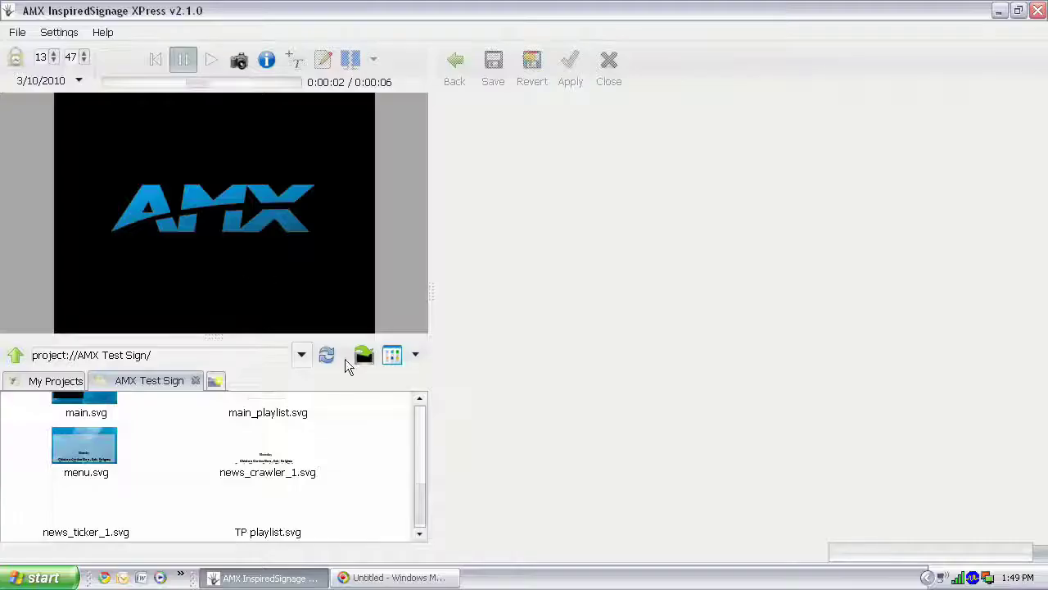
- Open main_playlist.svg and add main.svg followed by food.svg to its media list
{"action": "scroll", "coordinate": [272, 409], "scroll_direction": "up", "scroll_amount": 1}
{"action": "double_click", "coordinate": [271, 410]}
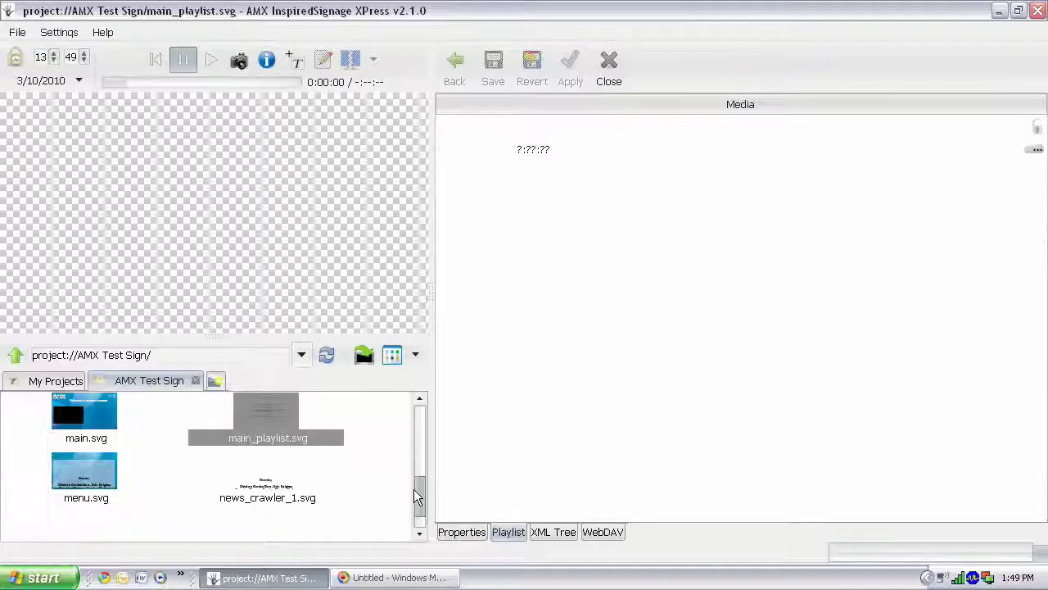
{"action": "left_click_drag", "start_coordinate": [416, 488], "coordinate": [418, 468]}
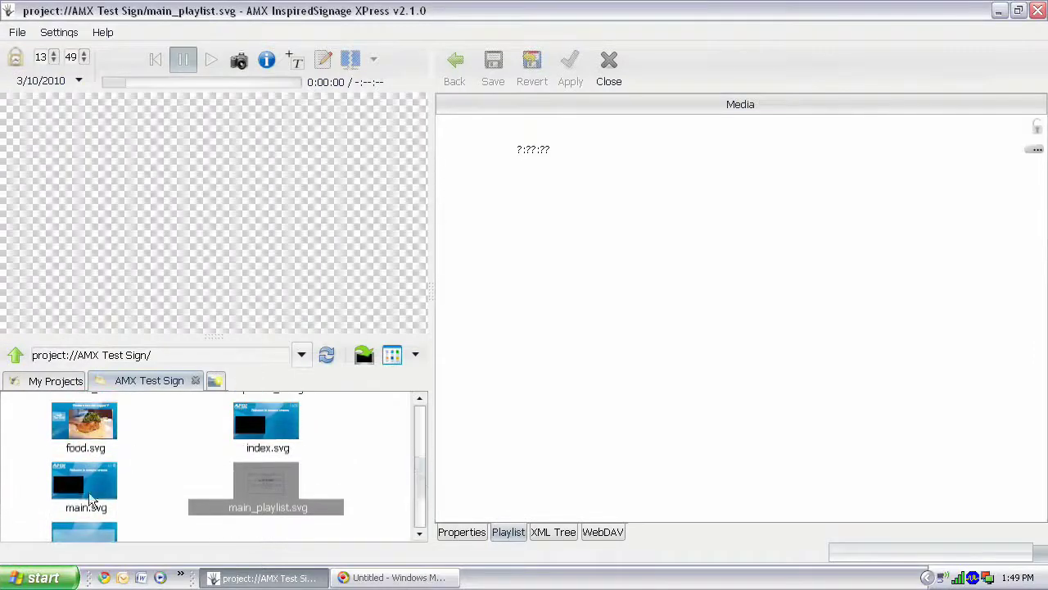
{"action": "left_click_drag", "start_coordinate": [88, 492], "coordinate": [584, 214]}
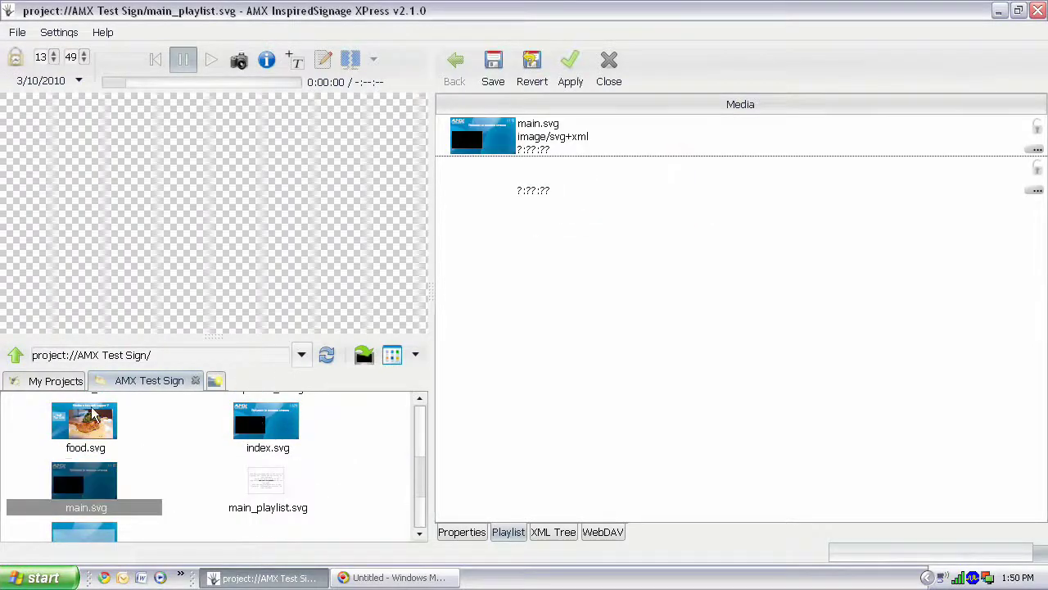
{"action": "left_click_drag", "start_coordinate": [93, 416], "coordinate": [672, 209]}
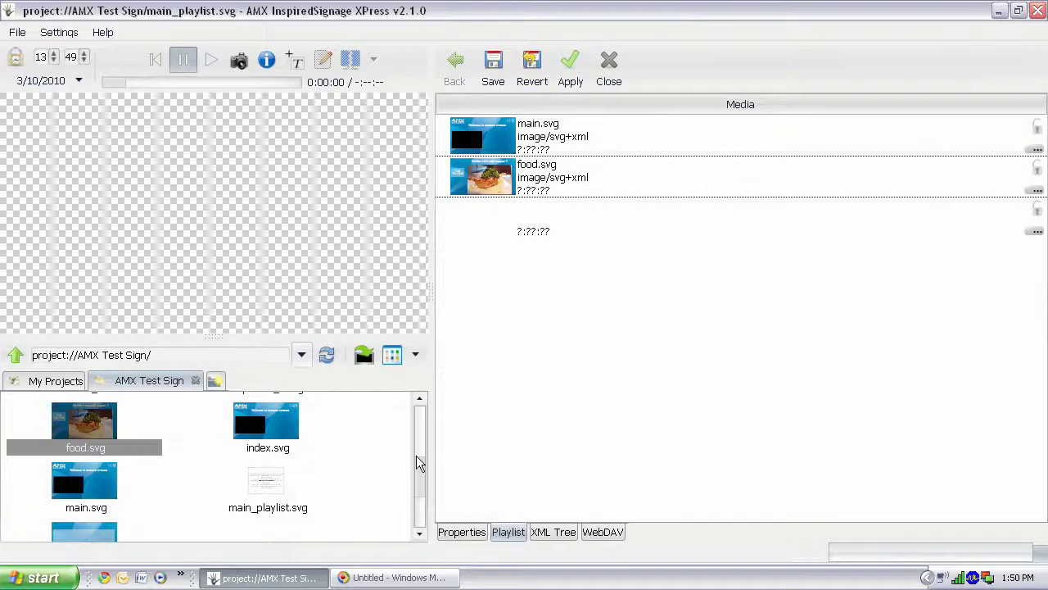
- Add menu.svg, the AMX IS Showreel_640x360.wmv video and another main.svg to the playlist
{"action": "left_click_drag", "start_coordinate": [426, 477], "coordinate": [424, 494]}
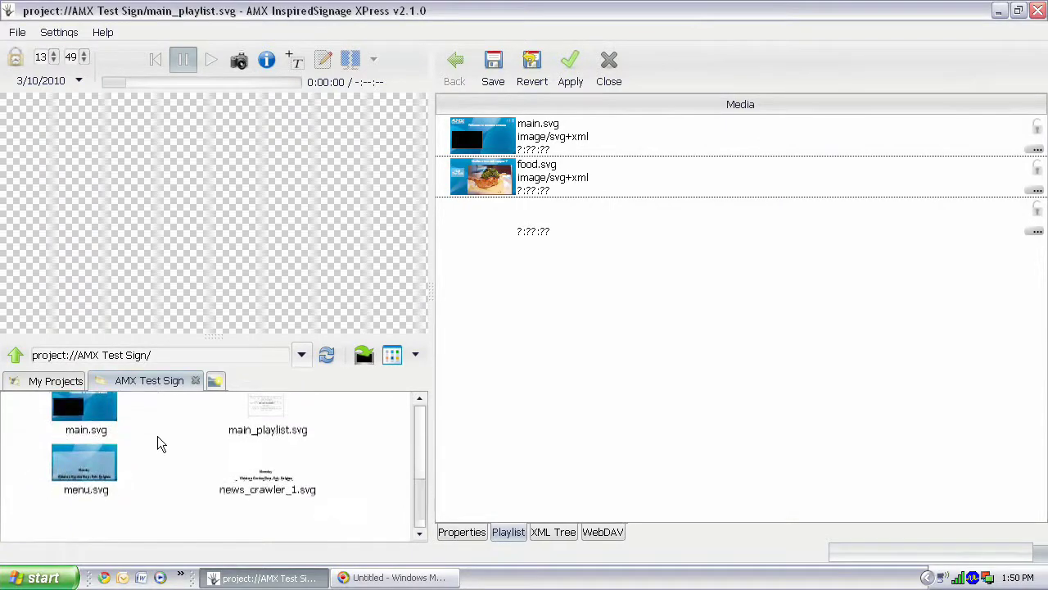
{"action": "left_click_drag", "start_coordinate": [94, 468], "coordinate": [660, 290]}
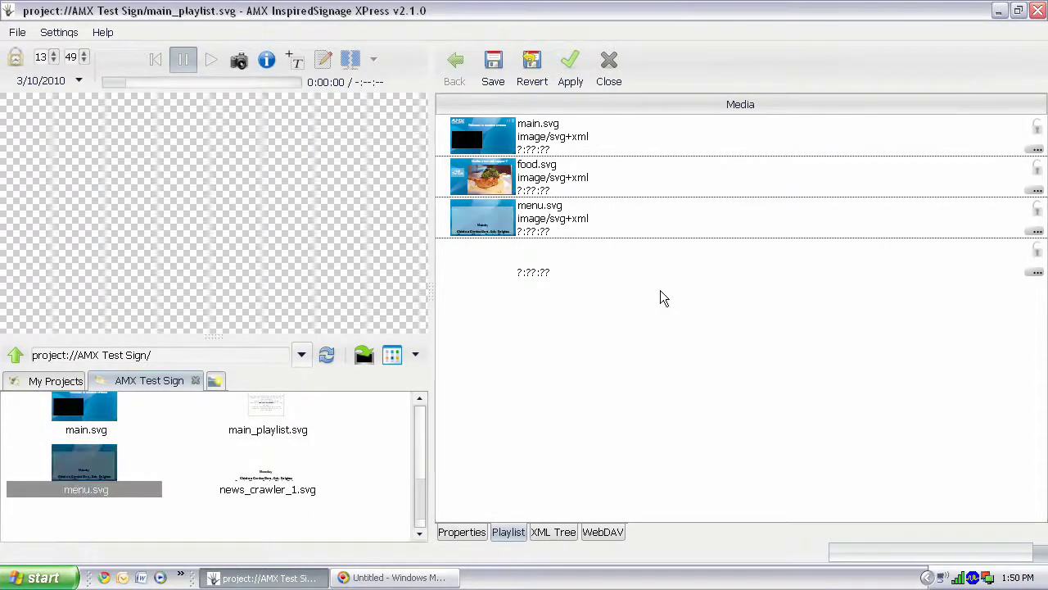
{"action": "left_click_drag", "start_coordinate": [421, 508], "coordinate": [419, 465]}
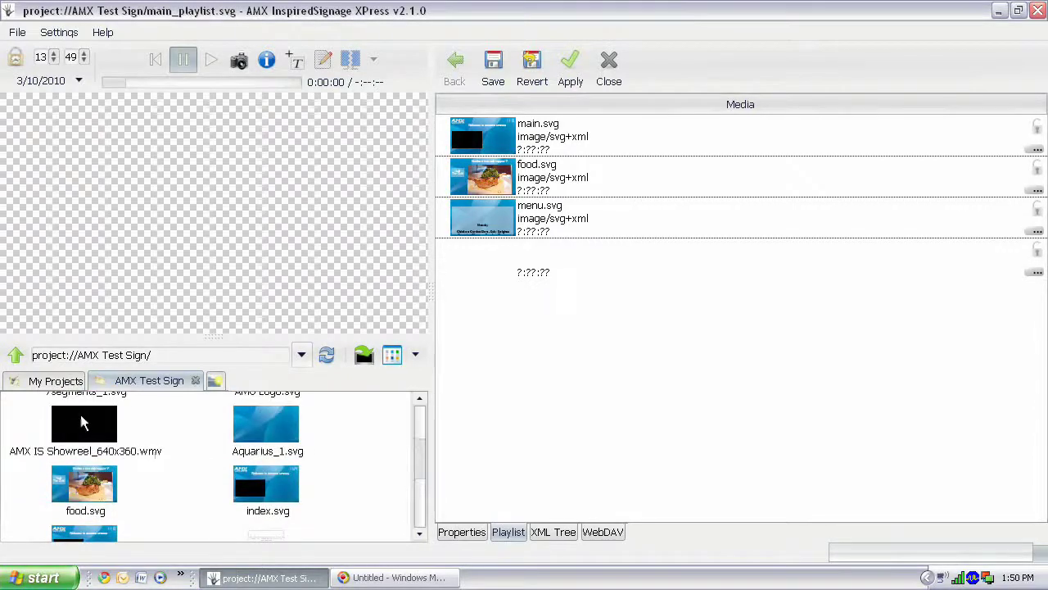
{"action": "left_click_drag", "start_coordinate": [80, 416], "coordinate": [632, 286]}
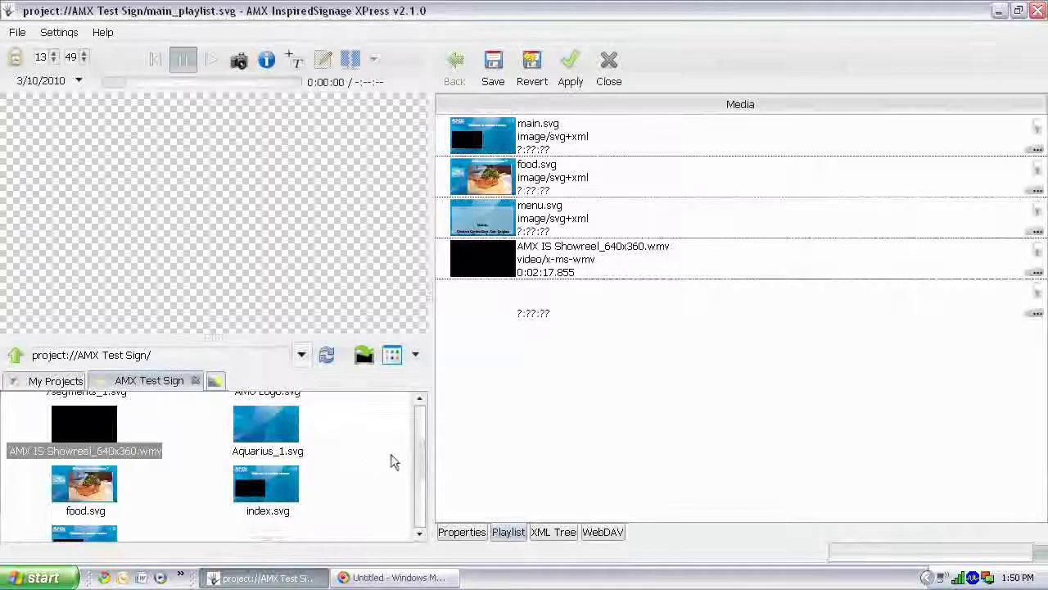
{"action": "left_click_drag", "start_coordinate": [417, 470], "coordinate": [419, 495]}
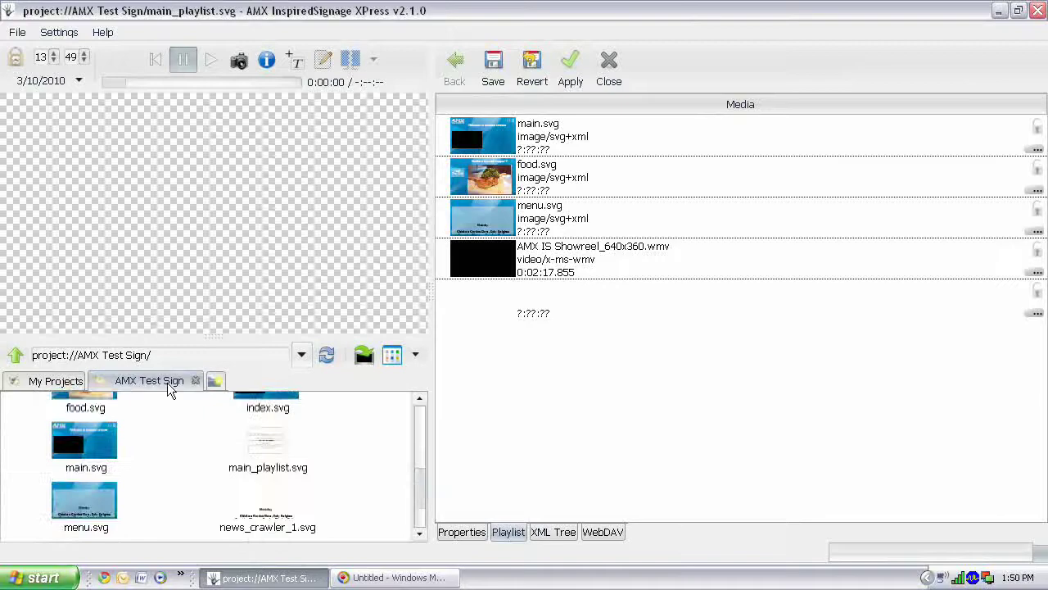
{"action": "left_click_drag", "start_coordinate": [80, 443], "coordinate": [573, 201]}
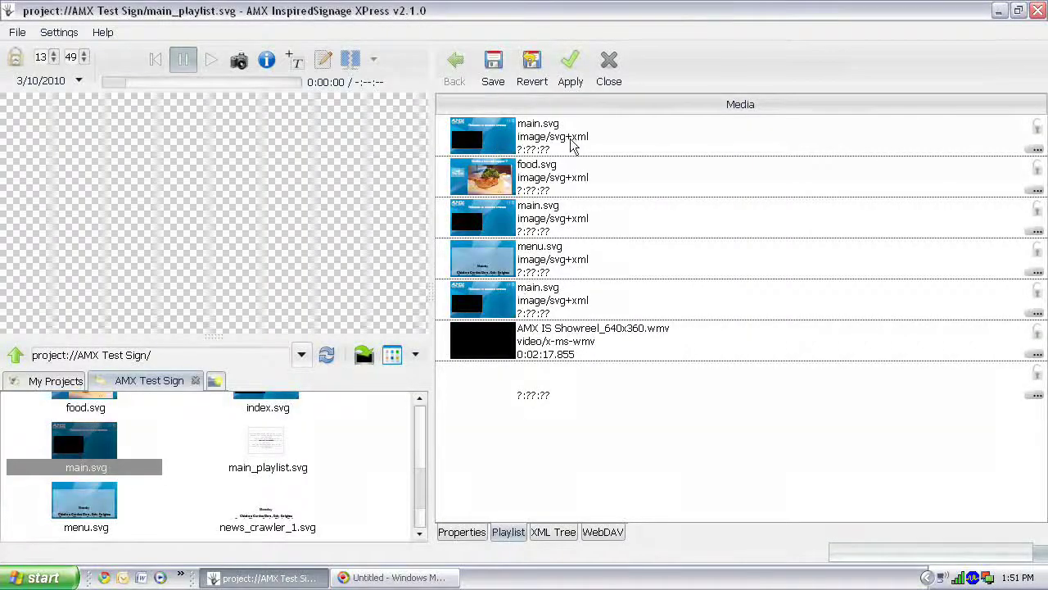
- Save the playlist and set the first main.svg entry's duration to indefinite
{"action": "left_click", "coordinate": [492, 82]}
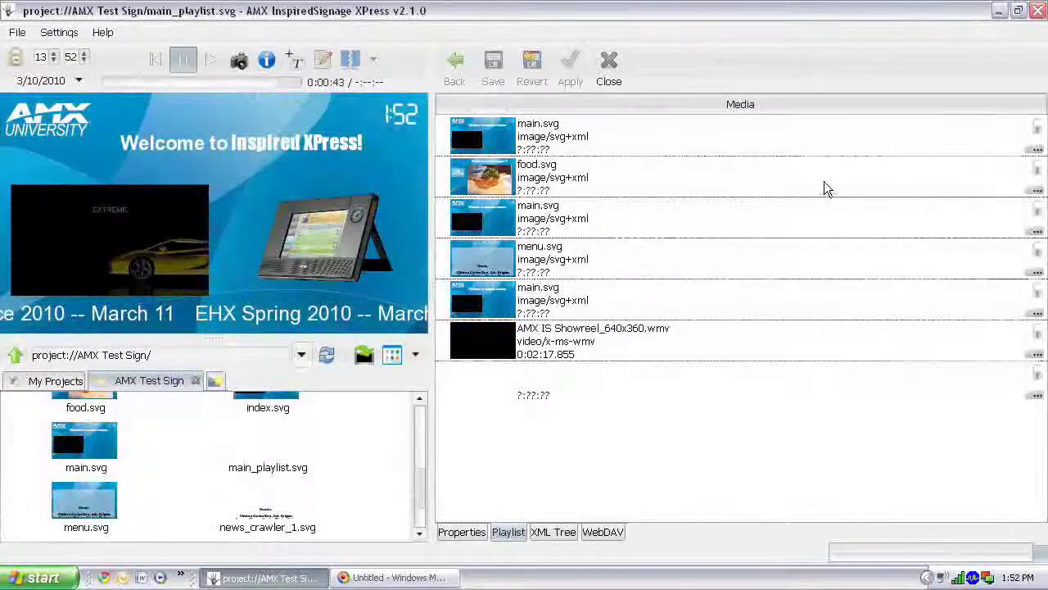
{"action": "left_click", "coordinate": [1037, 151]}
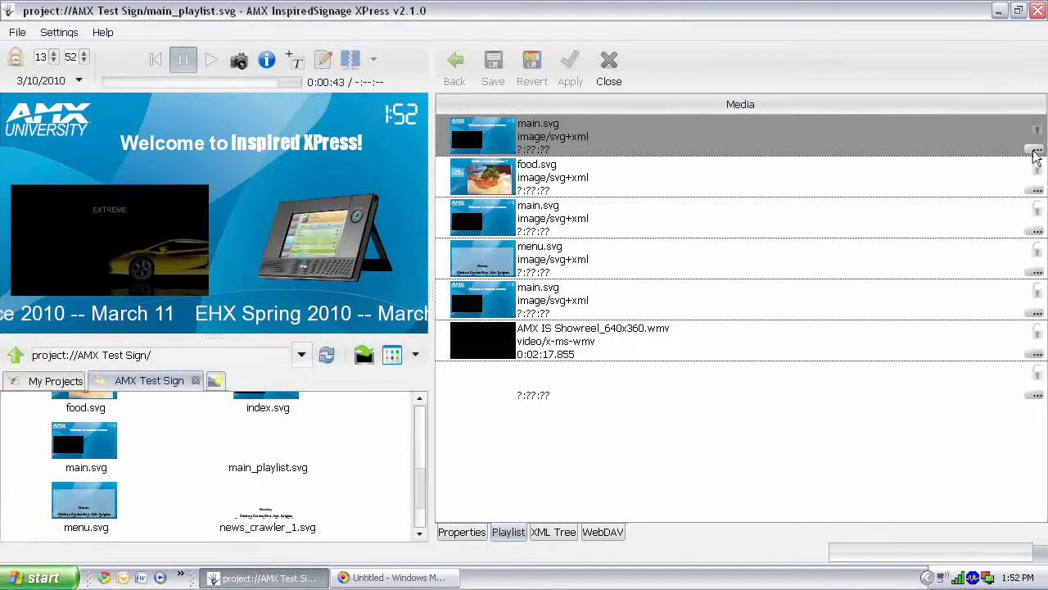
{"action": "left_click", "coordinate": [1036, 153]}
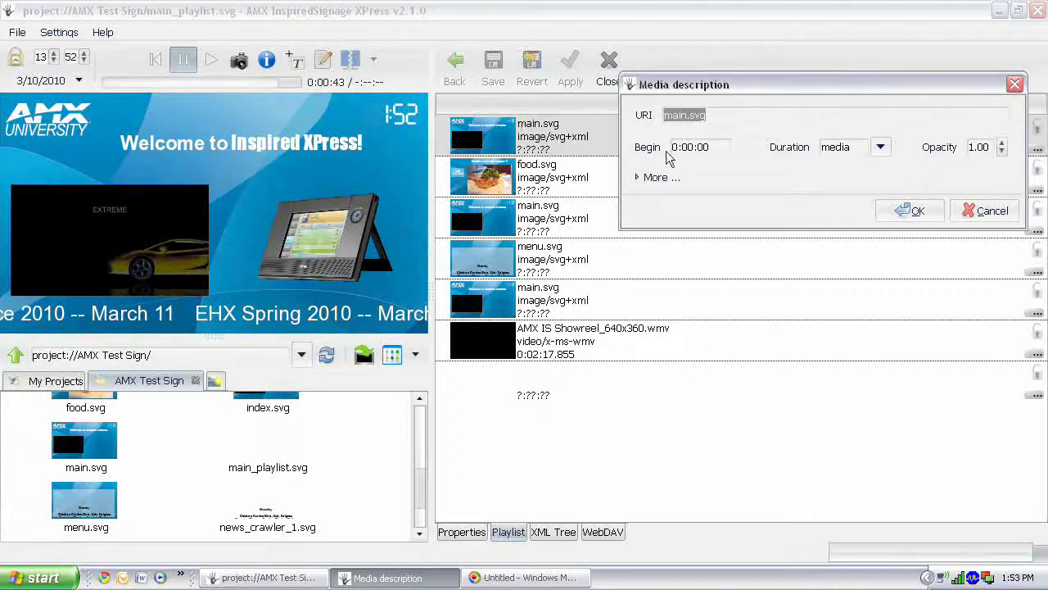
{"action": "left_click", "coordinate": [880, 147]}
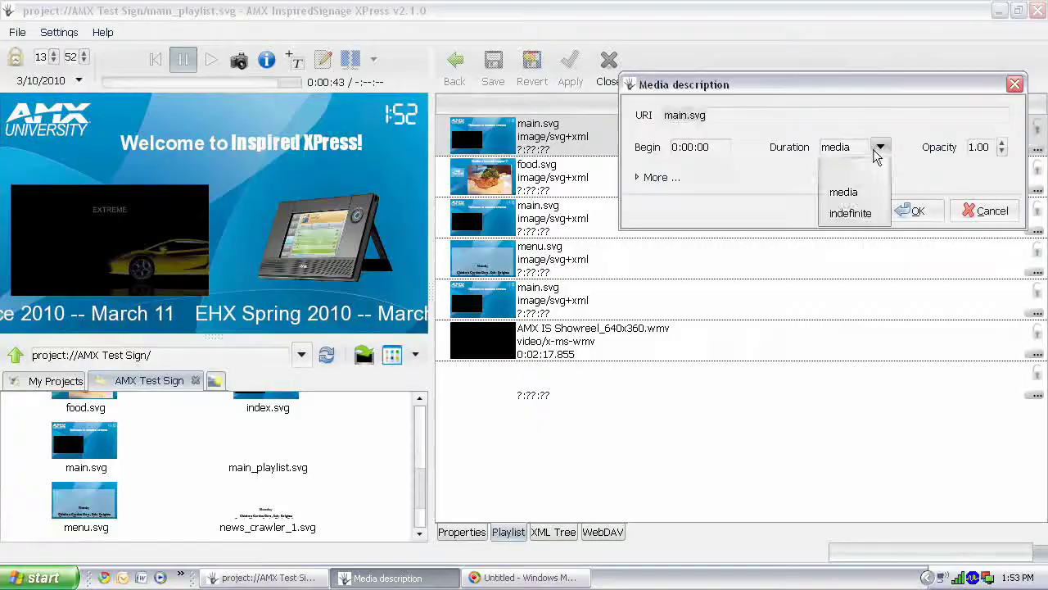
{"action": "left_click", "coordinate": [864, 217]}
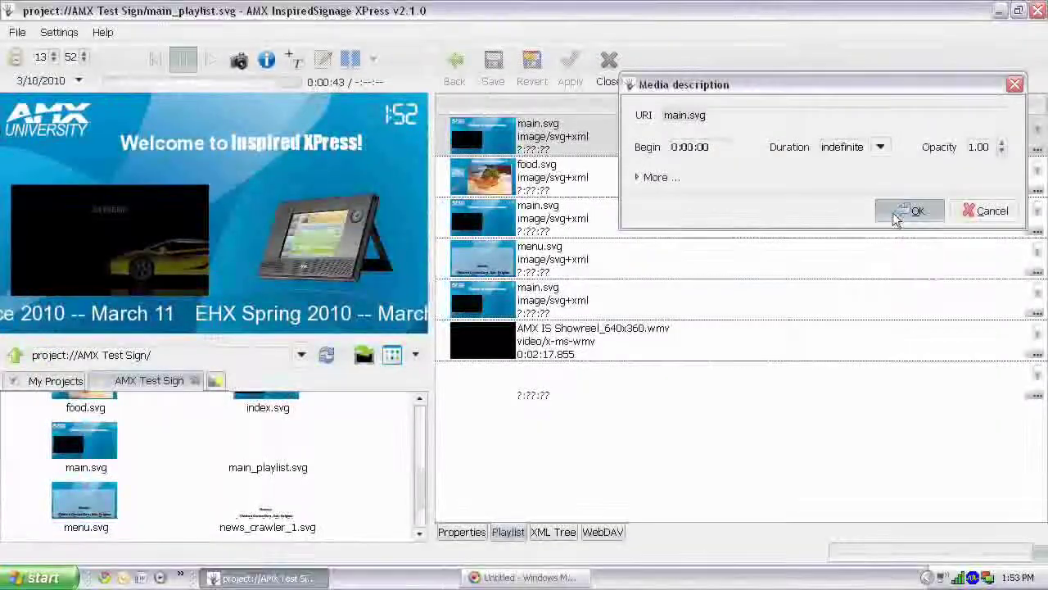
{"action": "left_click", "coordinate": [907, 211]}
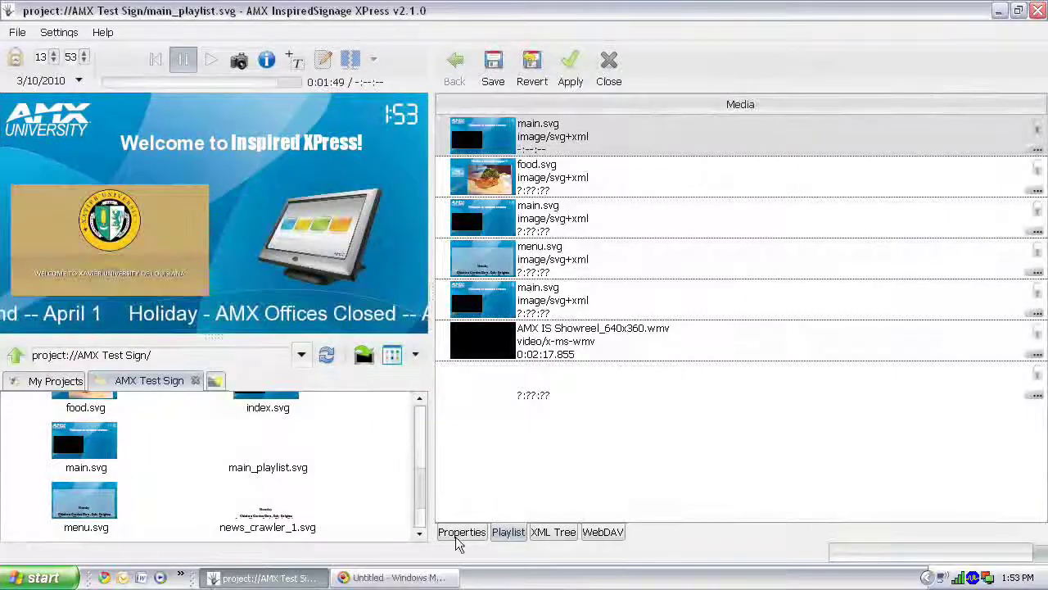
{"action": "left_click", "coordinate": [460, 533]}
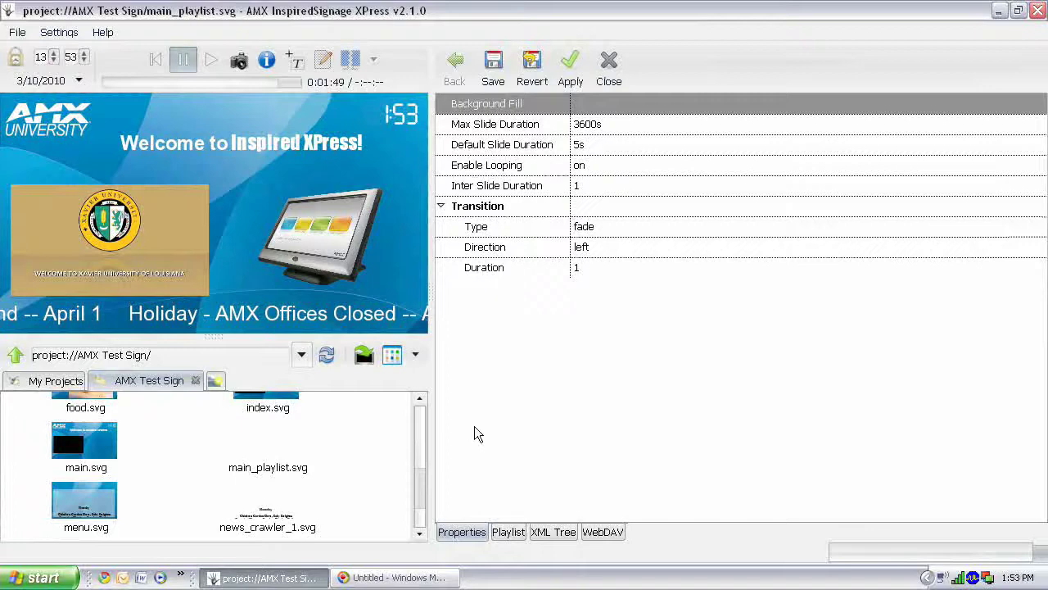
{"action": "left_click", "coordinate": [511, 532]}
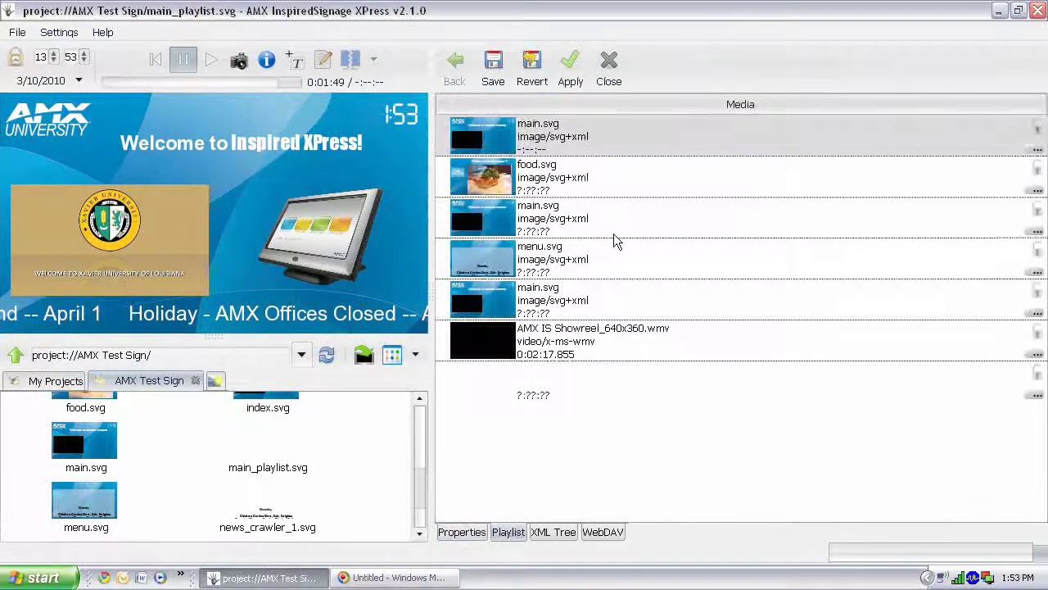
- Set the food.svg and second main.svg entries to an indefinite duration
{"action": "left_click", "coordinate": [597, 186]}
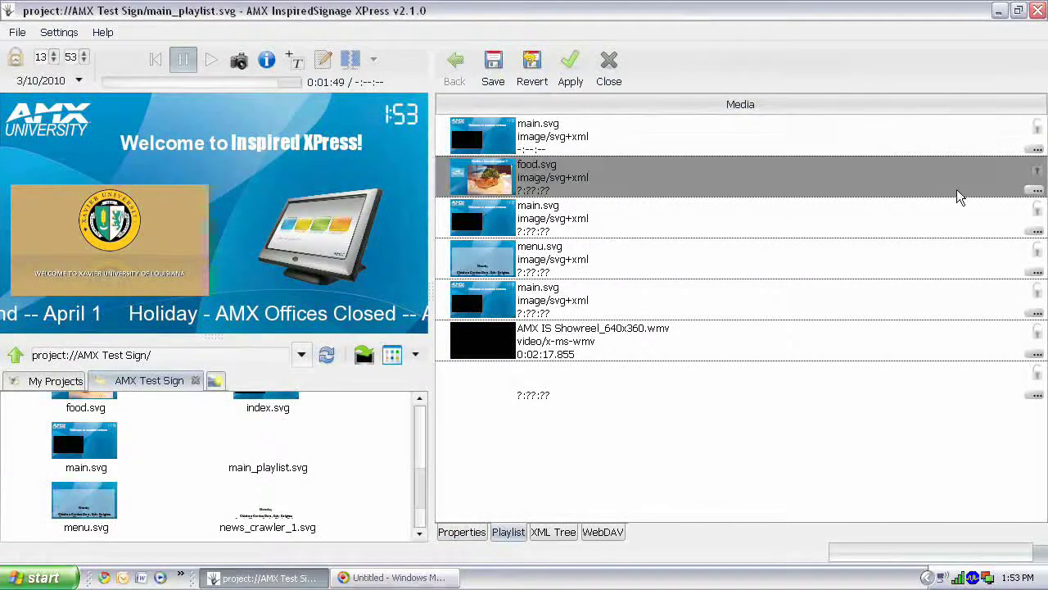
{"action": "left_click", "coordinate": [1036, 190]}
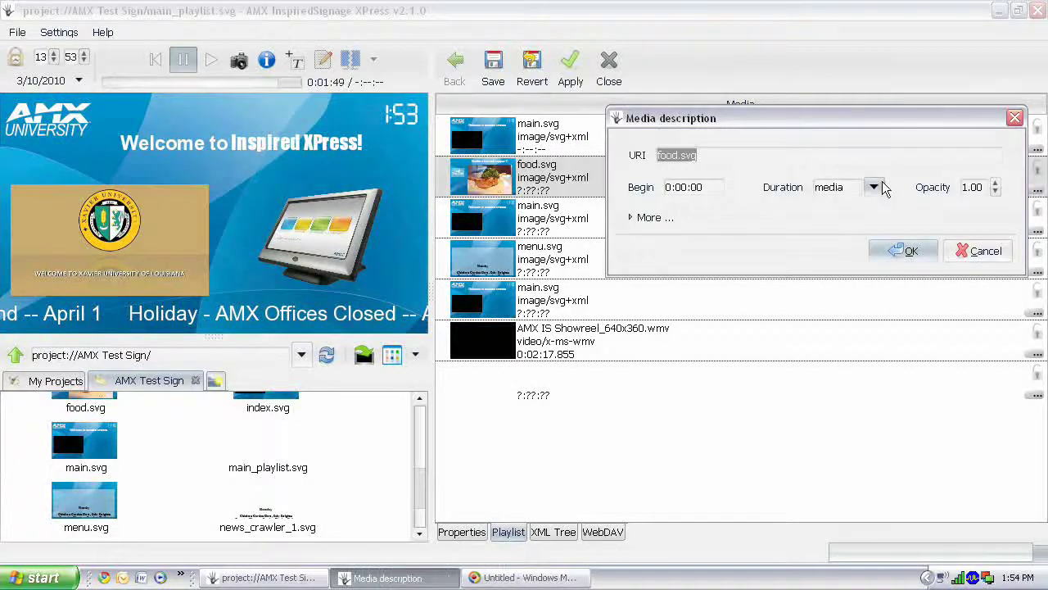
{"action": "left_click", "coordinate": [882, 187]}
{"action": "left_click", "coordinate": [858, 251]}
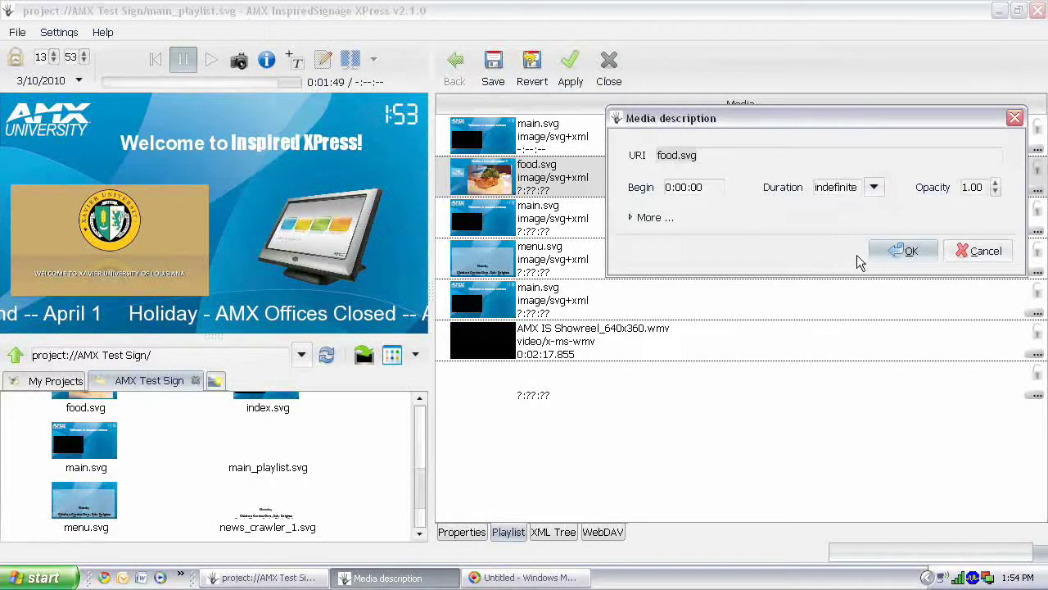
{"action": "left_click", "coordinate": [907, 250]}
{"action": "left_click", "coordinate": [744, 219]}
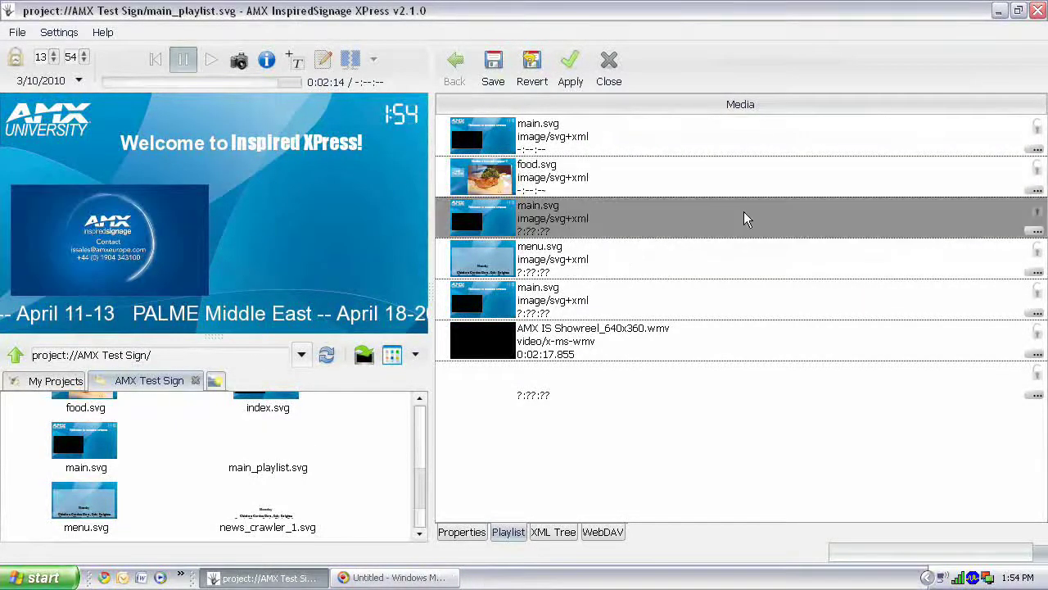
{"action": "left_click", "coordinate": [1036, 231]}
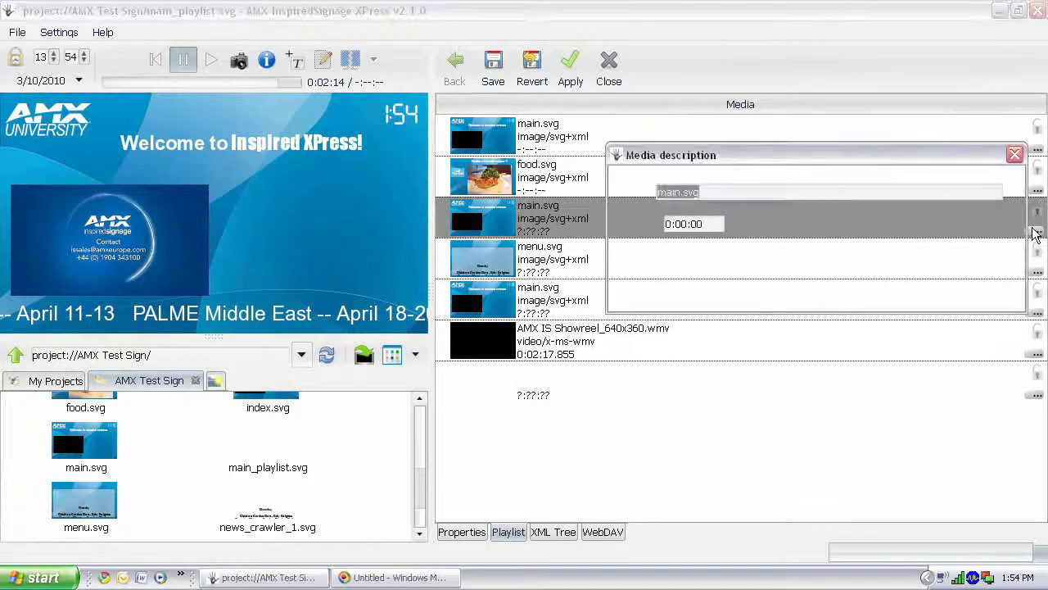
{"action": "left_click", "coordinate": [874, 223]}
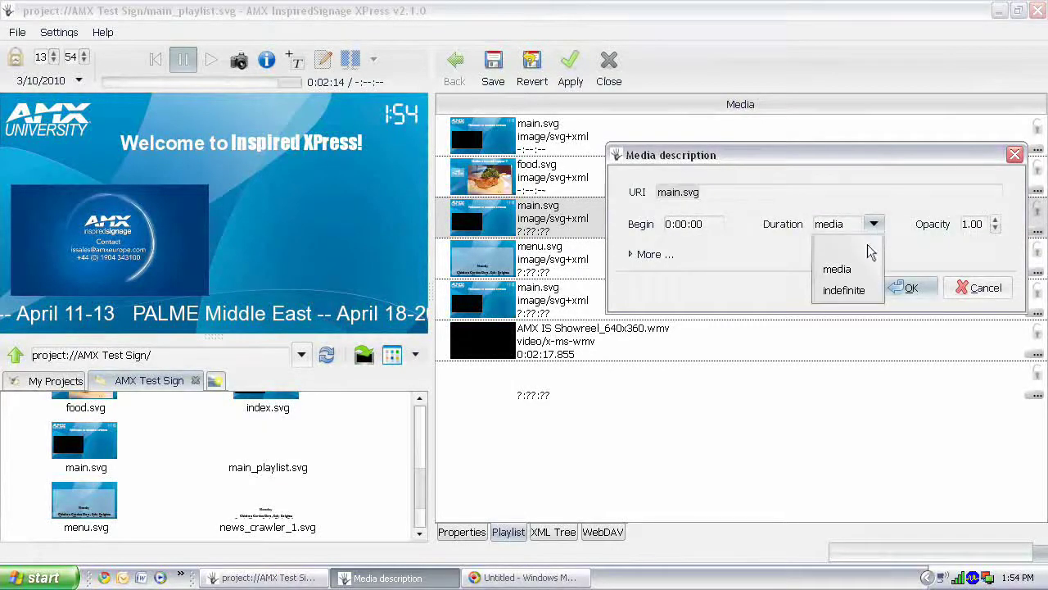
{"action": "left_click", "coordinate": [864, 293]}
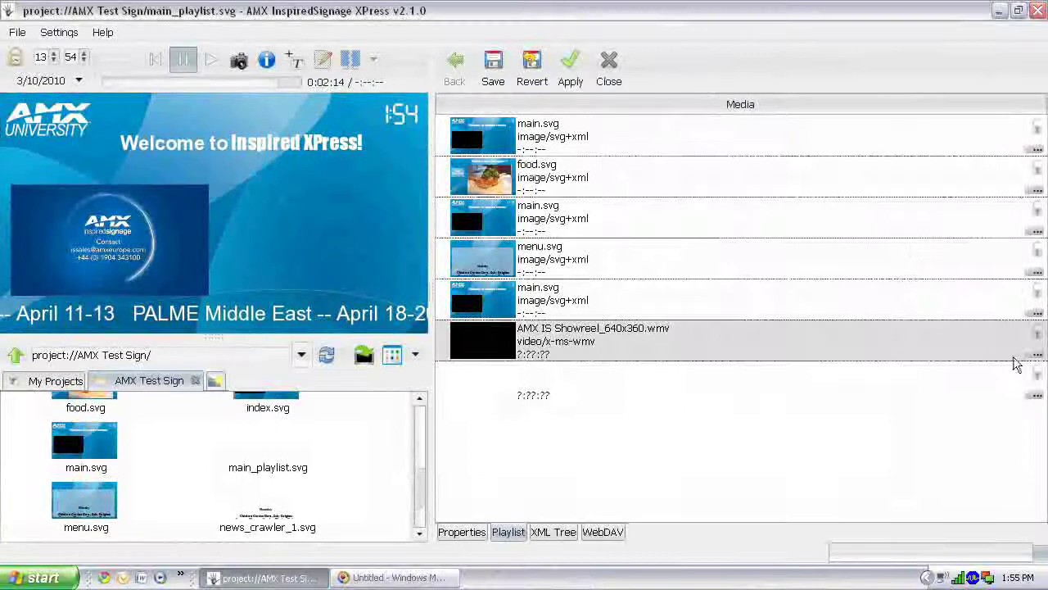
- Give the AMX IS Showreel video an indefinite duration
{"action": "left_click", "coordinate": [1036, 353]}
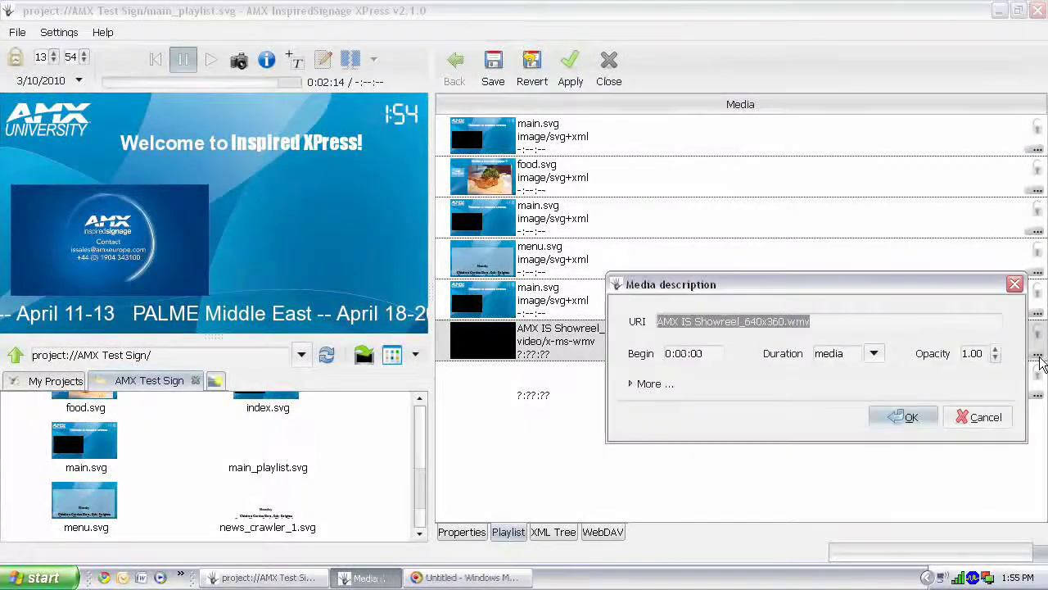
{"action": "left_click", "coordinate": [875, 353]}
{"action": "left_click", "coordinate": [874, 353]}
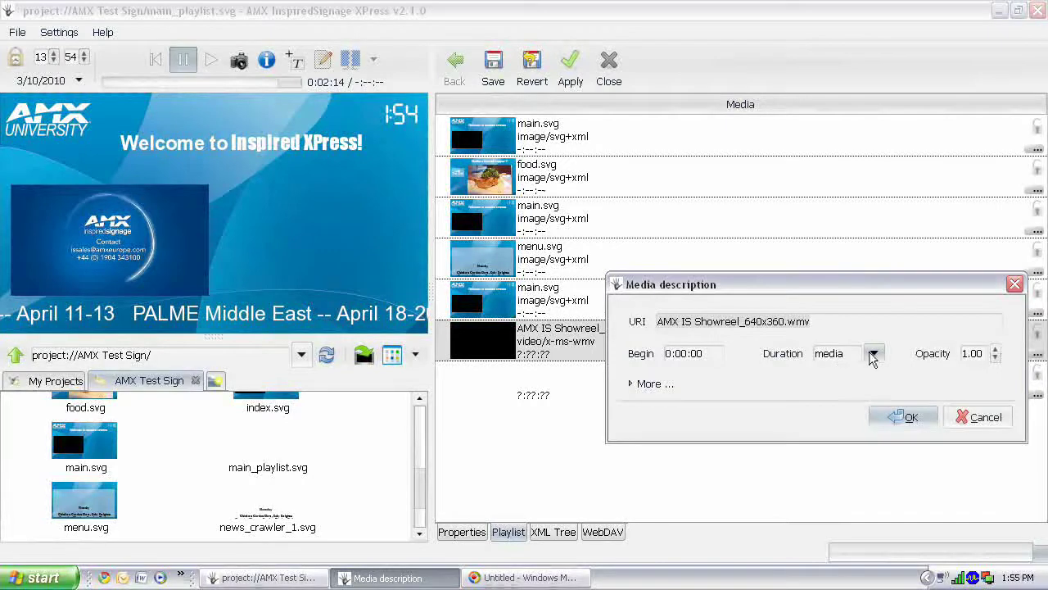
{"action": "left_click", "coordinate": [873, 355]}
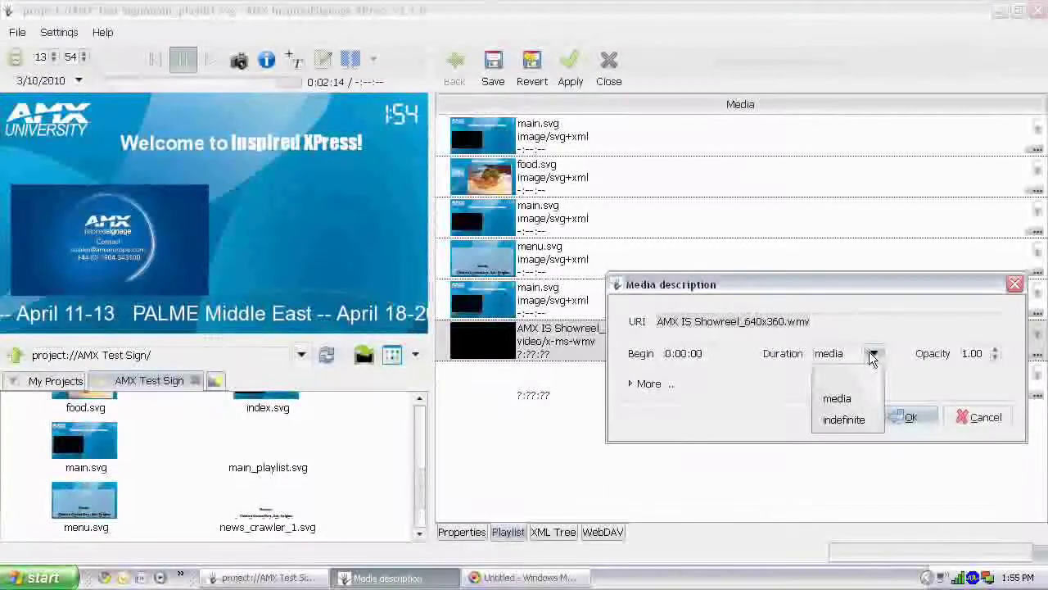
{"action": "left_click", "coordinate": [857, 424]}
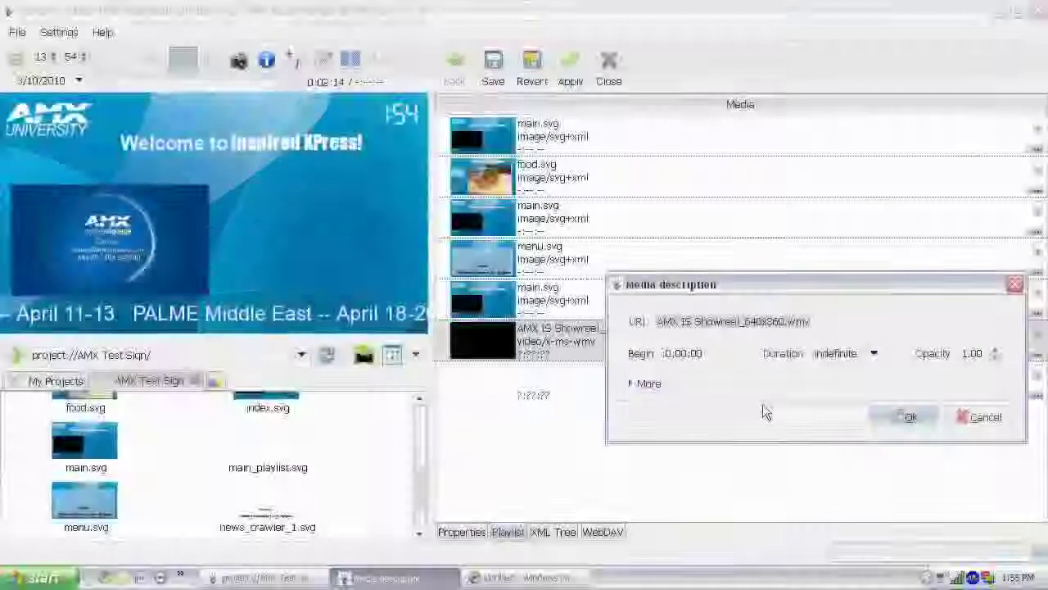
- Turn on Repeat for the Showreel video, confirm, and apply the playlist changes
{"action": "left_click_drag", "start_coordinate": [737, 290], "coordinate": [665, 165]}
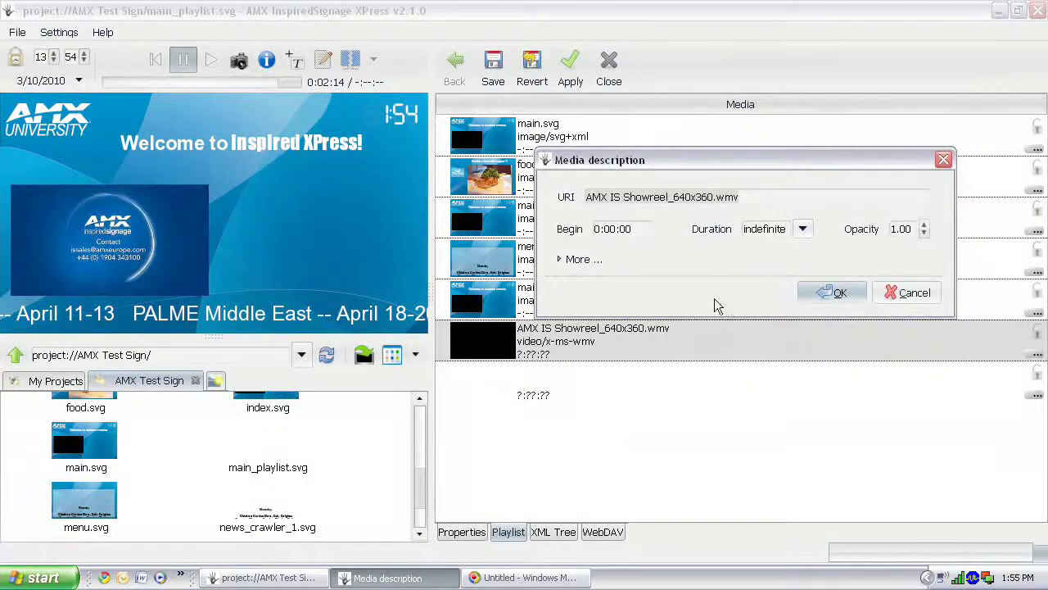
{"action": "left_click", "coordinate": [576, 260]}
{"action": "left_click", "coordinate": [577, 260]}
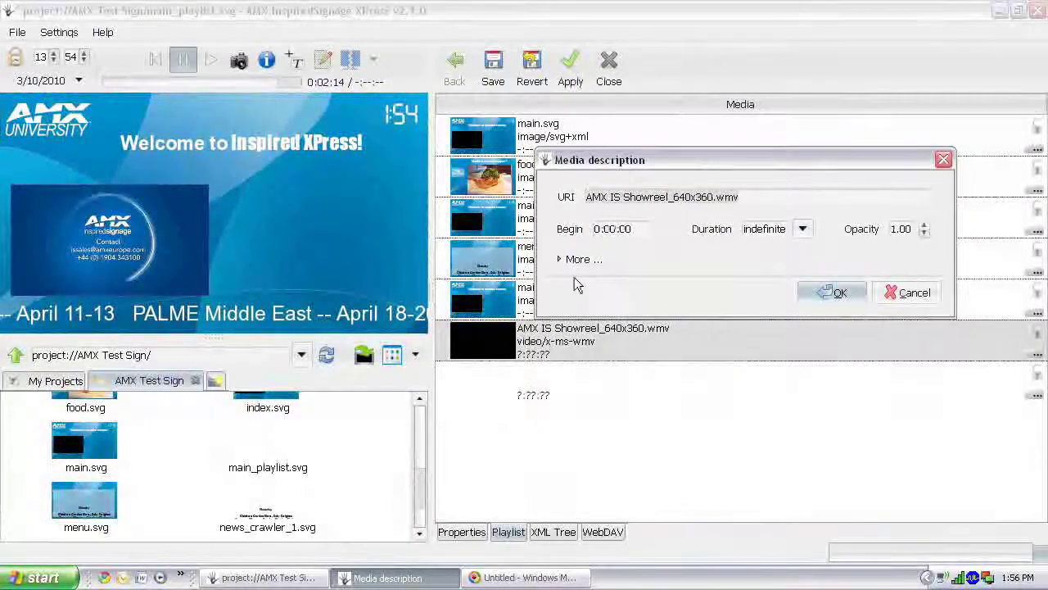
{"action": "left_click", "coordinate": [564, 260]}
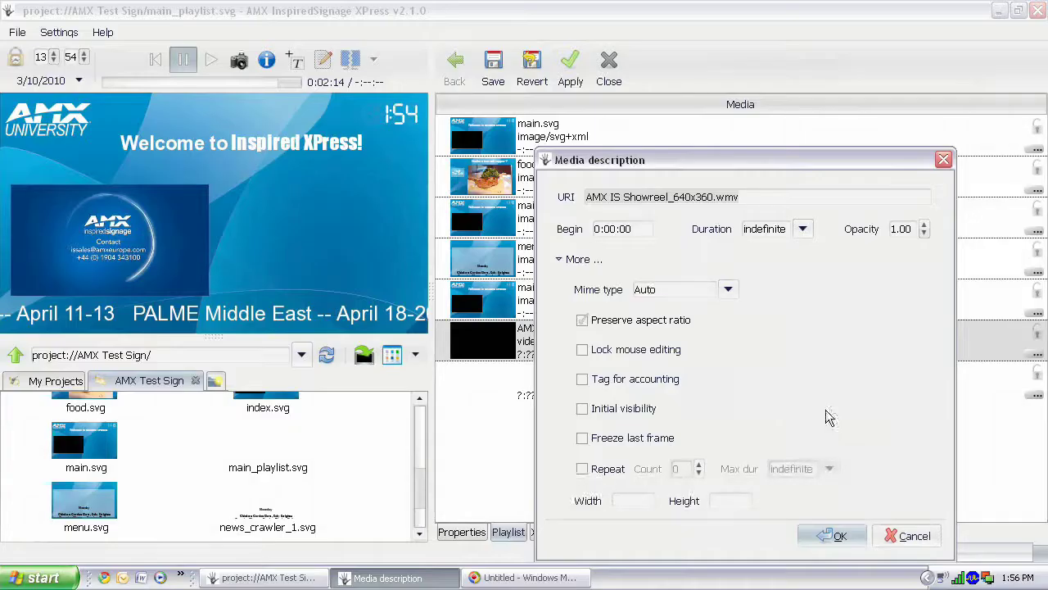
{"action": "left_click", "coordinate": [581, 469]}
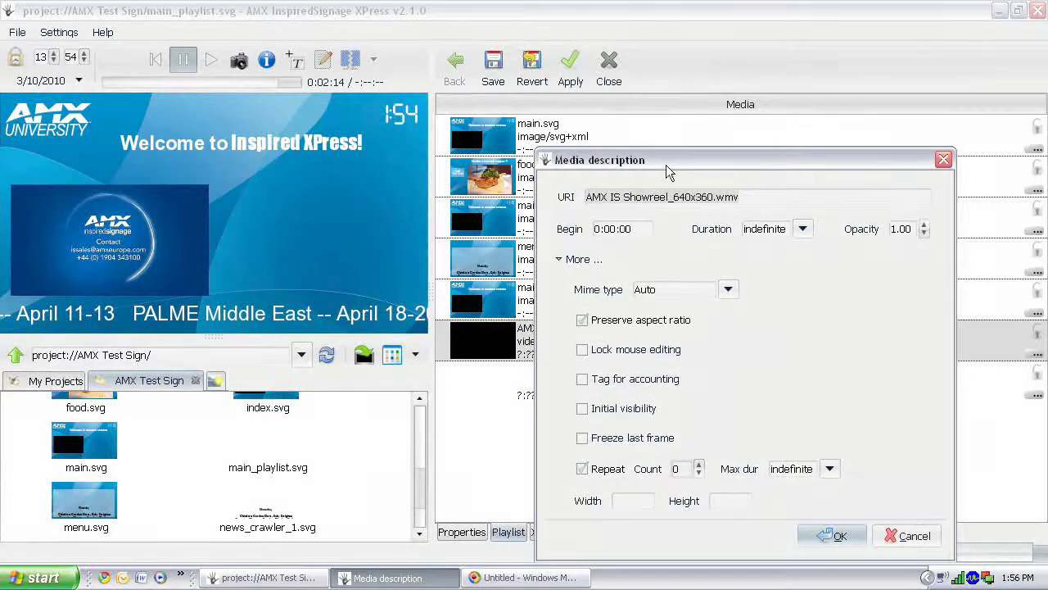
{"action": "left_click_drag", "start_coordinate": [666, 165], "coordinate": [740, 150]}
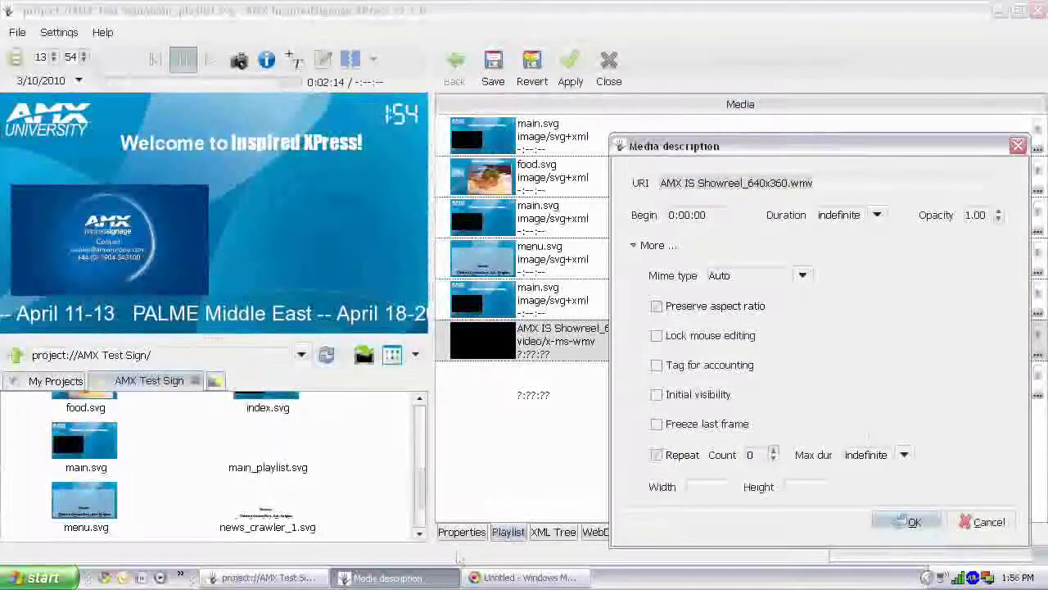
{"action": "left_click", "coordinate": [913, 522]}
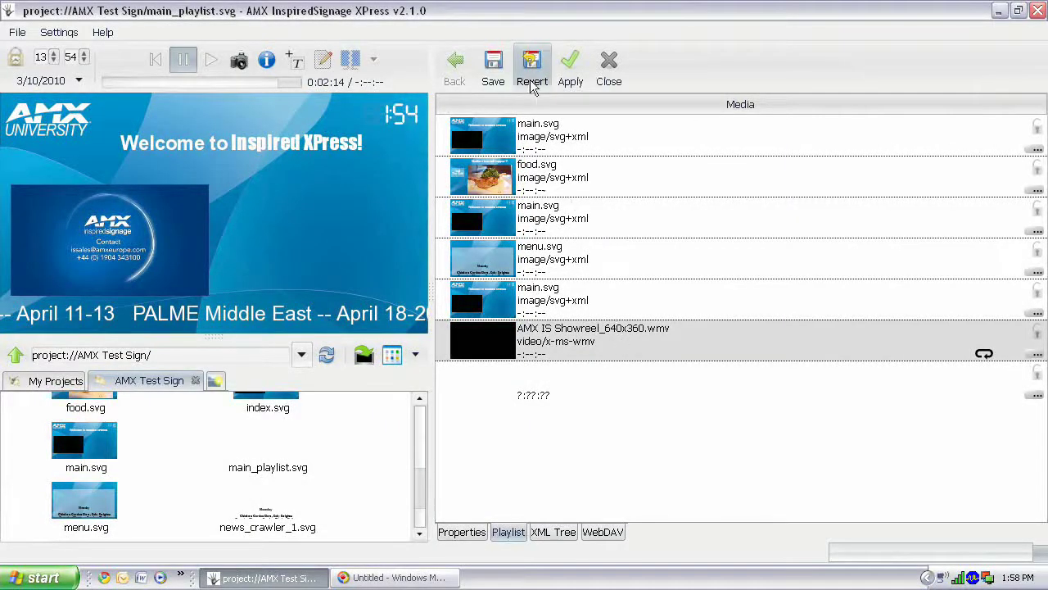
{"action": "left_click", "coordinate": [565, 70]}
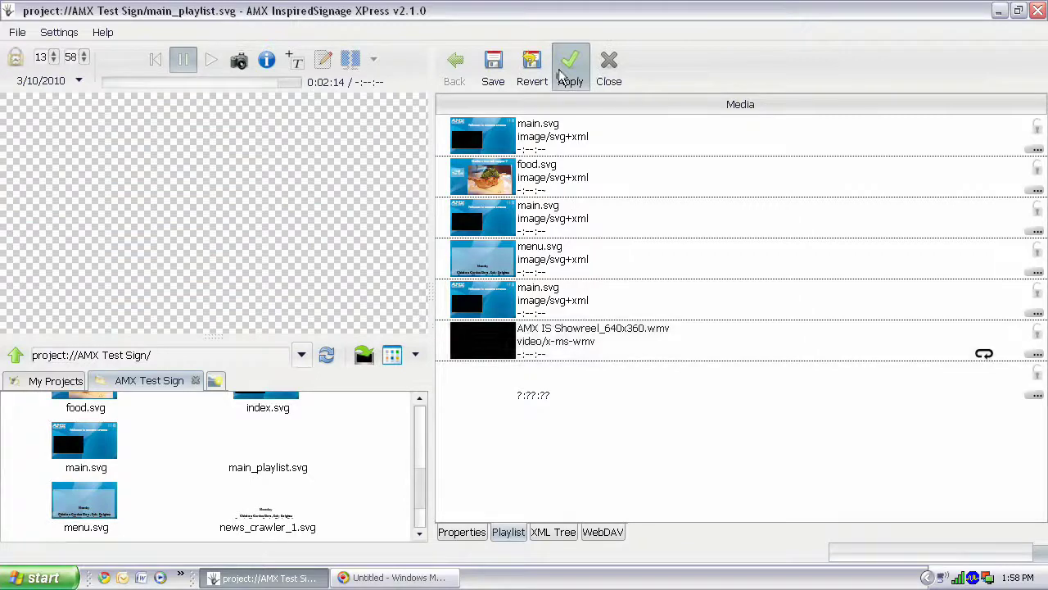
- Save main_playlist.svg, then preview it through to This Week's Menu slide and pause
{"action": "left_click", "coordinate": [488, 83]}
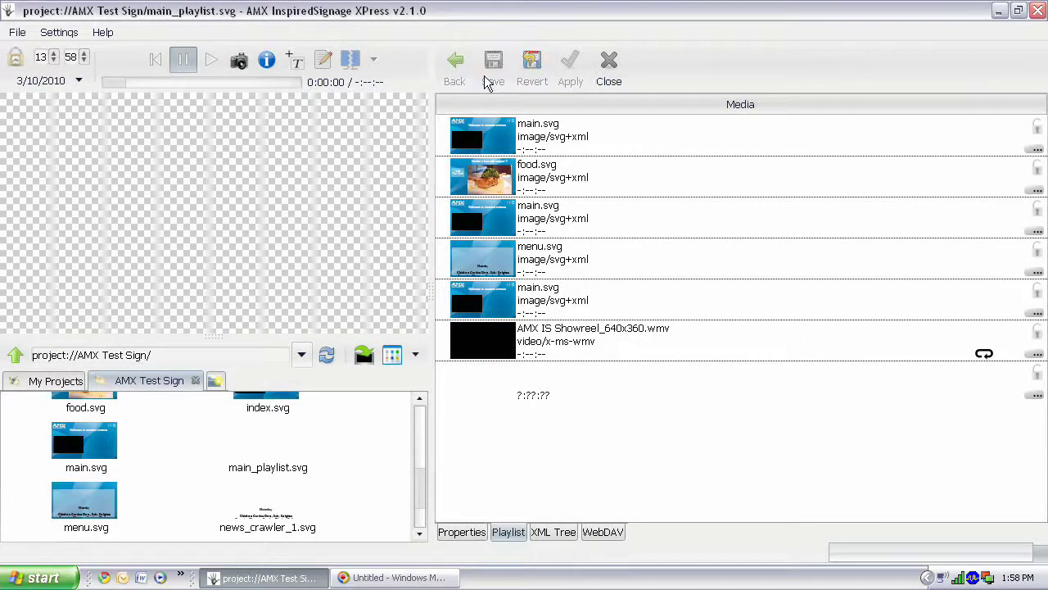
{"action": "left_click", "coordinate": [219, 65]}
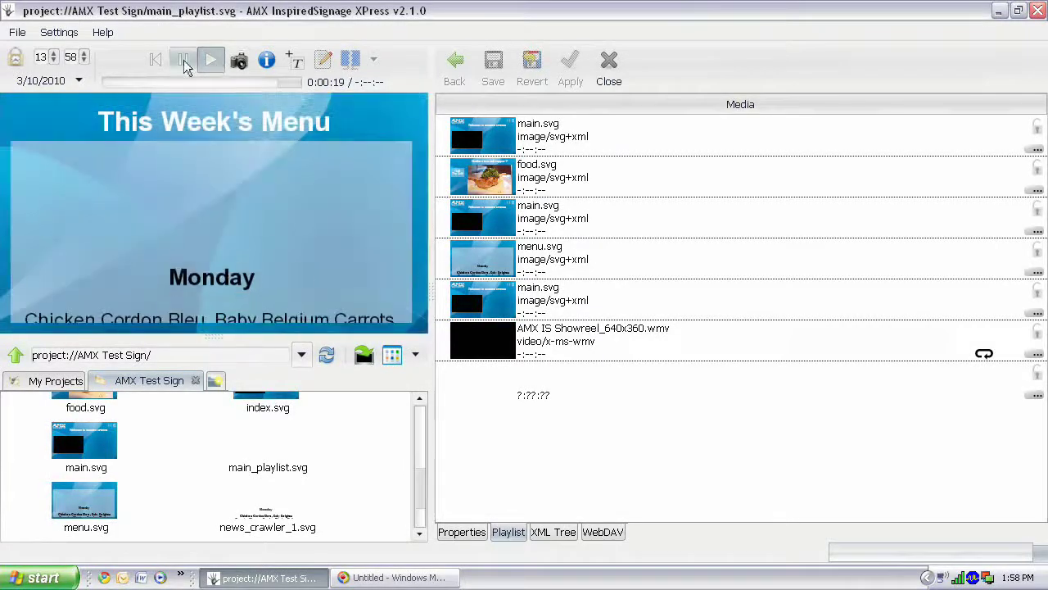
{"action": "left_click", "coordinate": [185, 64]}
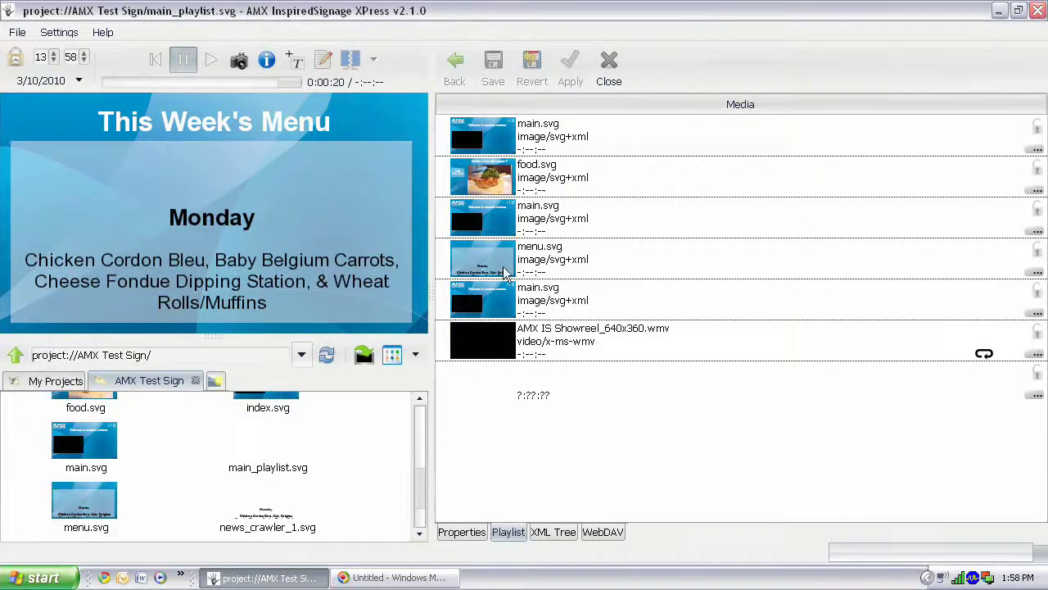
- Set the playlist's Default Slide Duration to 30s and Transition Type to random, then apply
{"action": "left_click", "coordinate": [464, 534]}
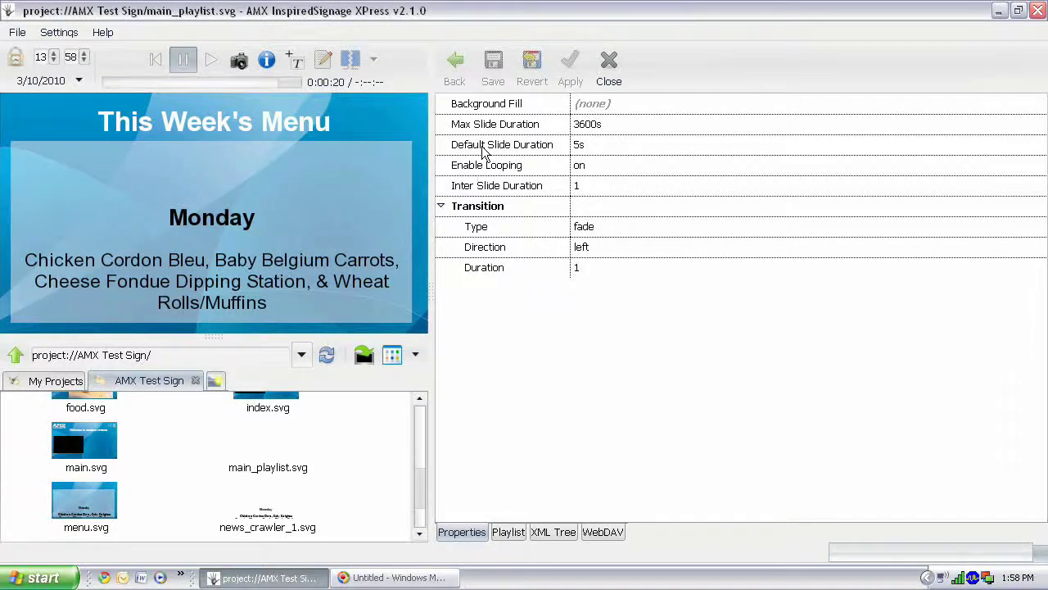
{"action": "left_click", "coordinate": [580, 146]}
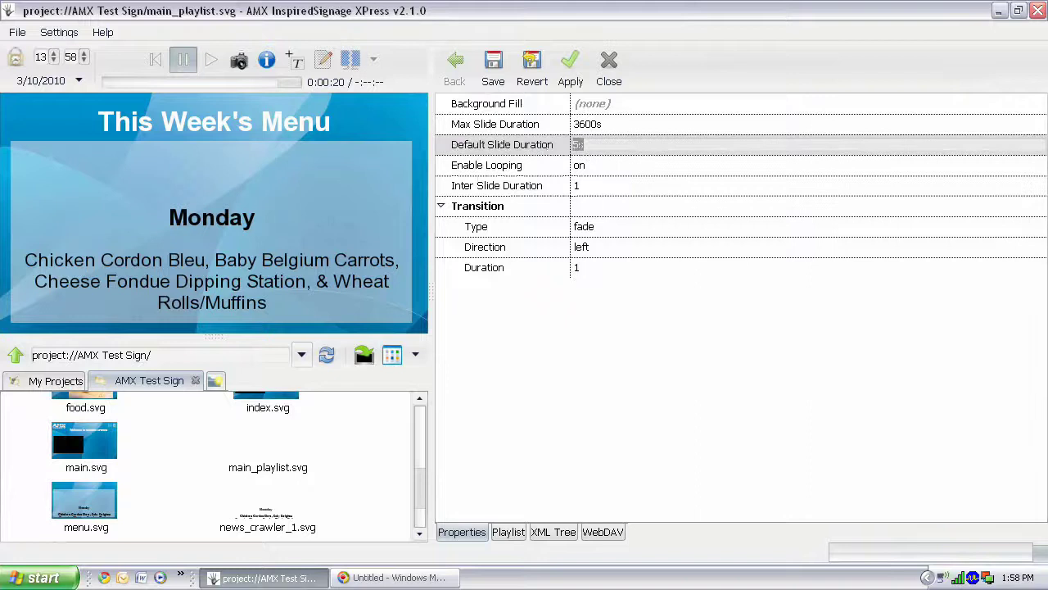
{"action": "left_click", "coordinate": [601, 140]}
{"action": "key", "text": "Return"}
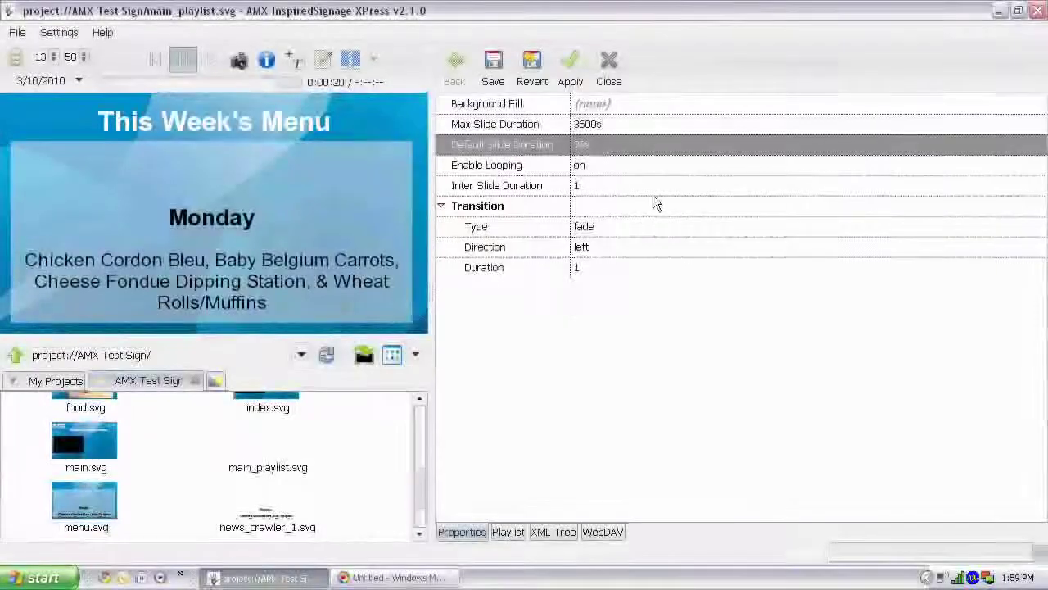
{"action": "left_click", "coordinate": [748, 229]}
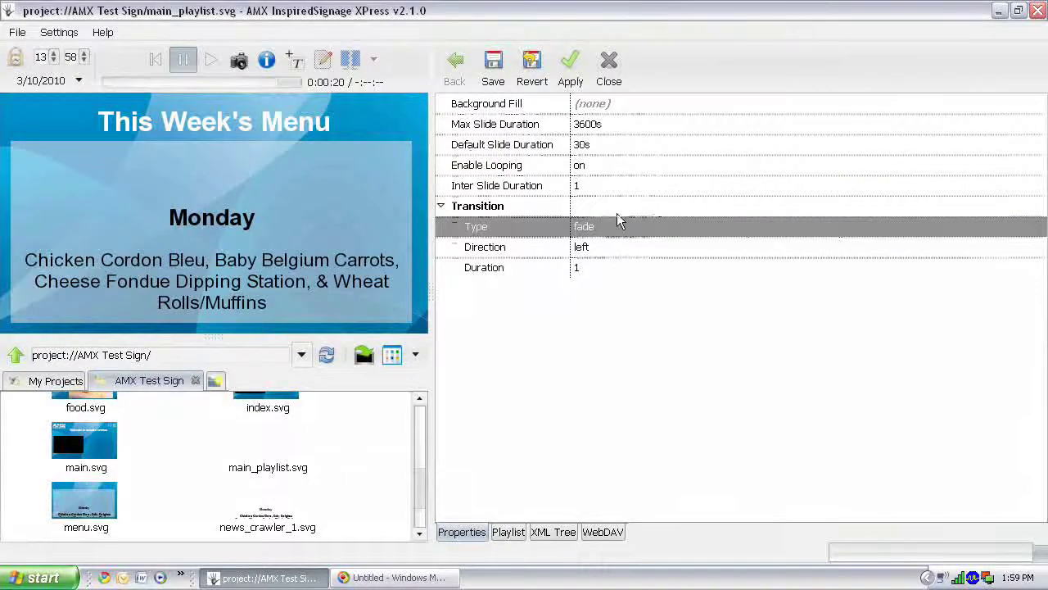
{"action": "left_click", "coordinate": [597, 230]}
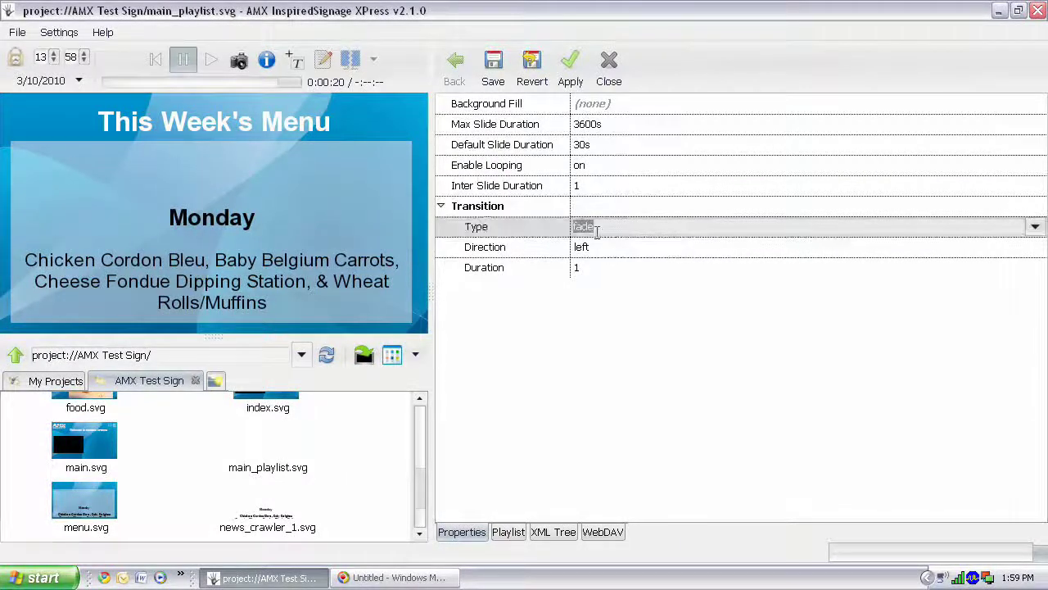
{"action": "left_click", "coordinate": [1035, 226]}
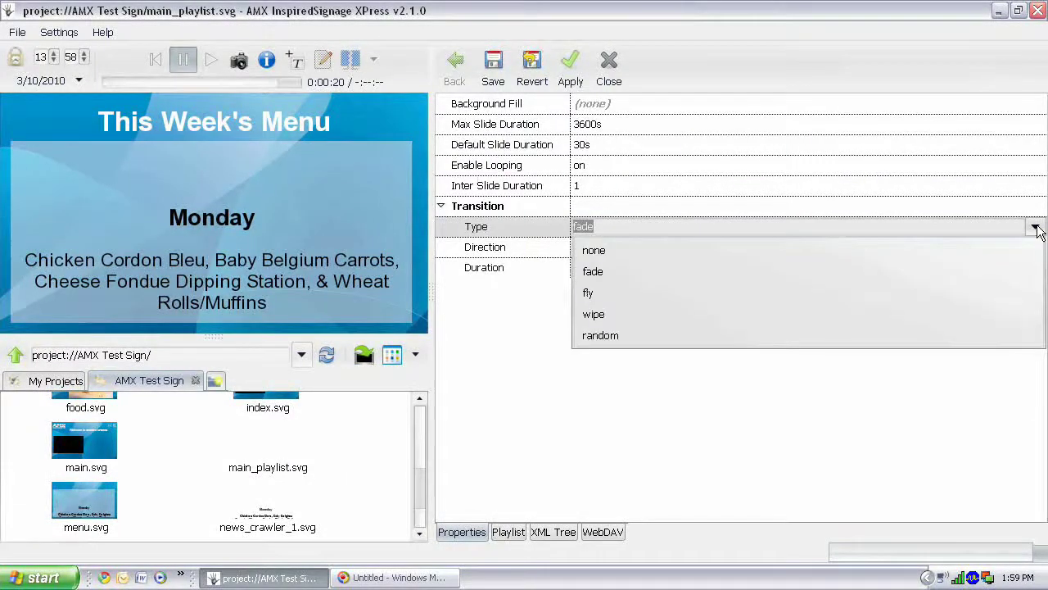
{"action": "left_click", "coordinate": [665, 335]}
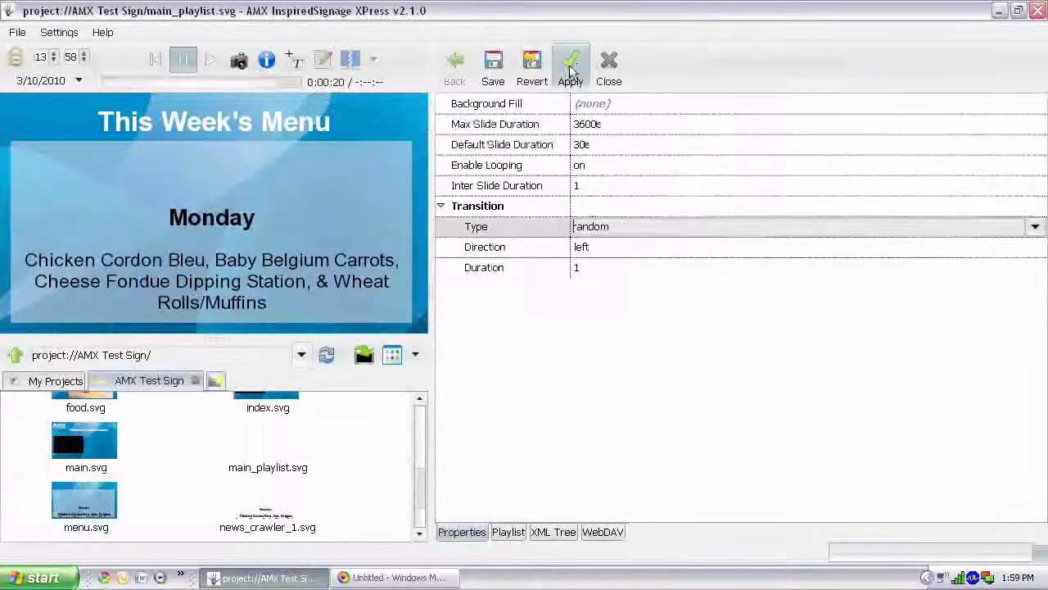
{"action": "left_click", "coordinate": [573, 73]}
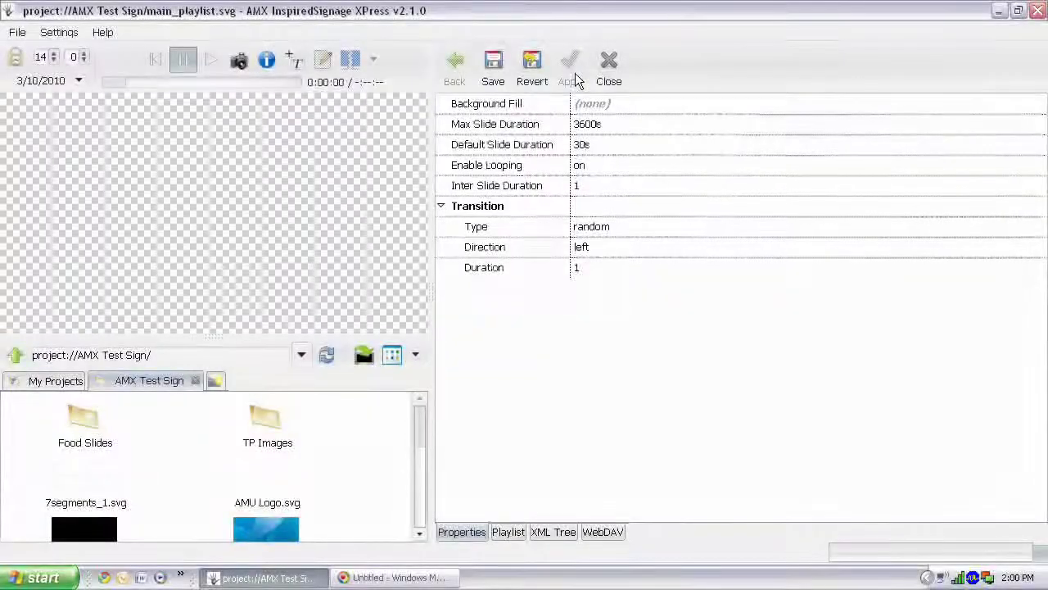
- Resume the preview, then go from the playlist properties back to its media list
{"action": "left_click", "coordinate": [204, 65]}
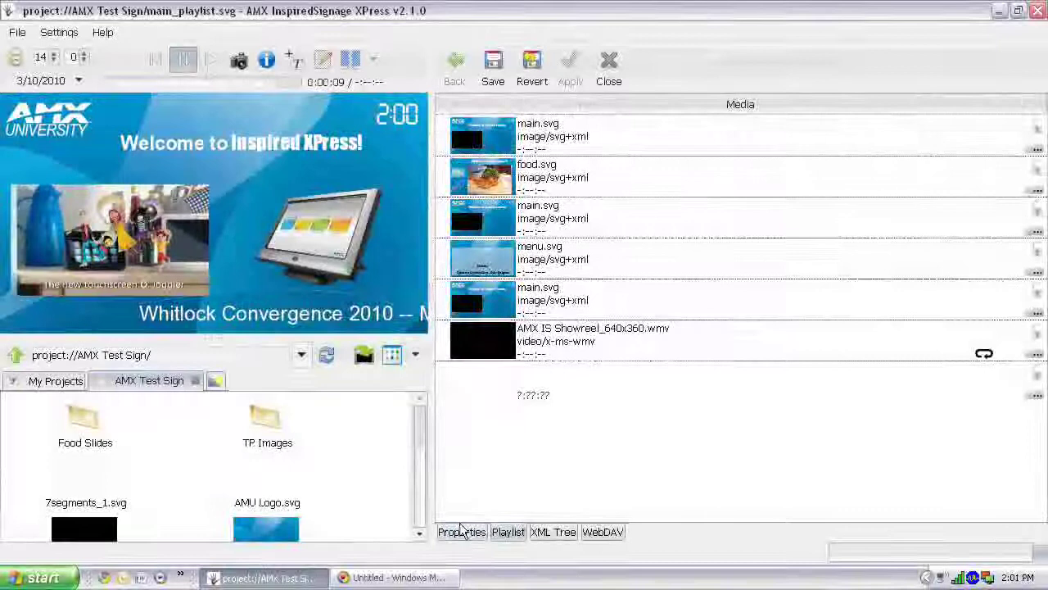
{"action": "left_click", "coordinate": [462, 530]}
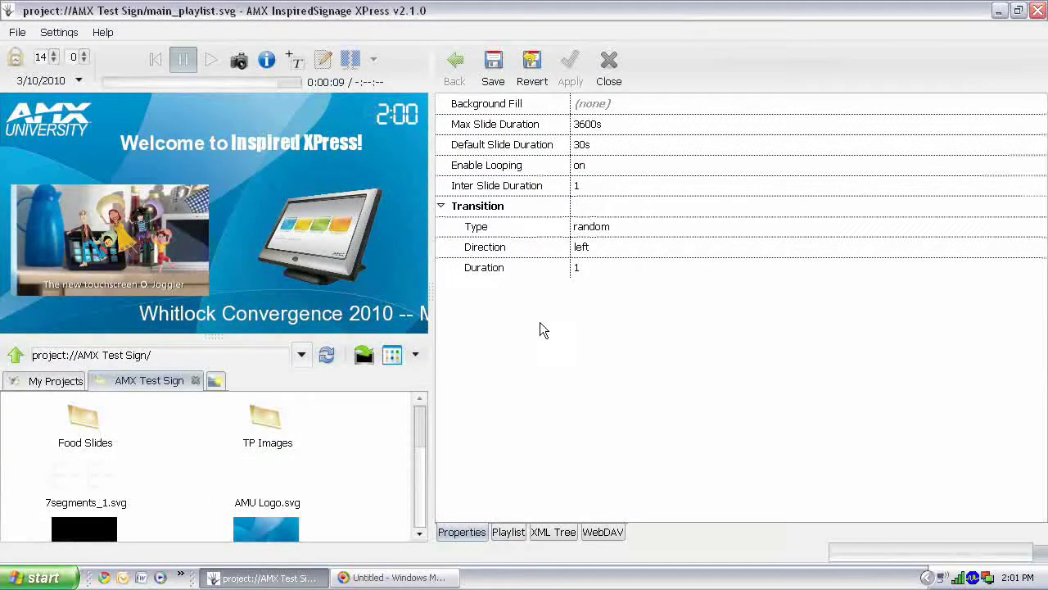
{"action": "left_click", "coordinate": [509, 534]}
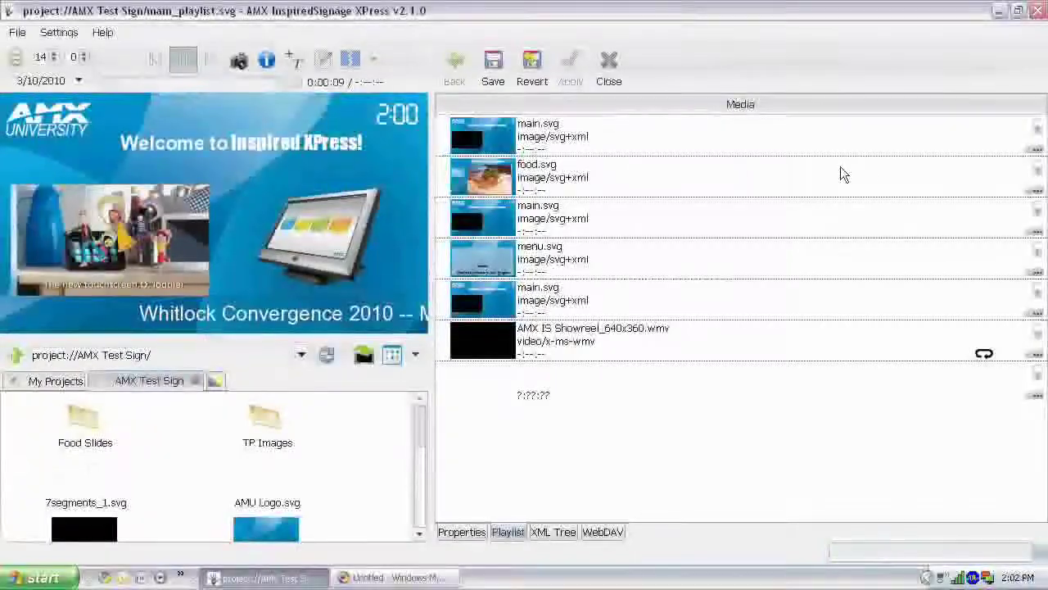
- Give the food.svg item a 10s duration, then select the menu.svg item
{"action": "left_click", "coordinate": [936, 171]}
{"action": "left_click", "coordinate": [1036, 190]}
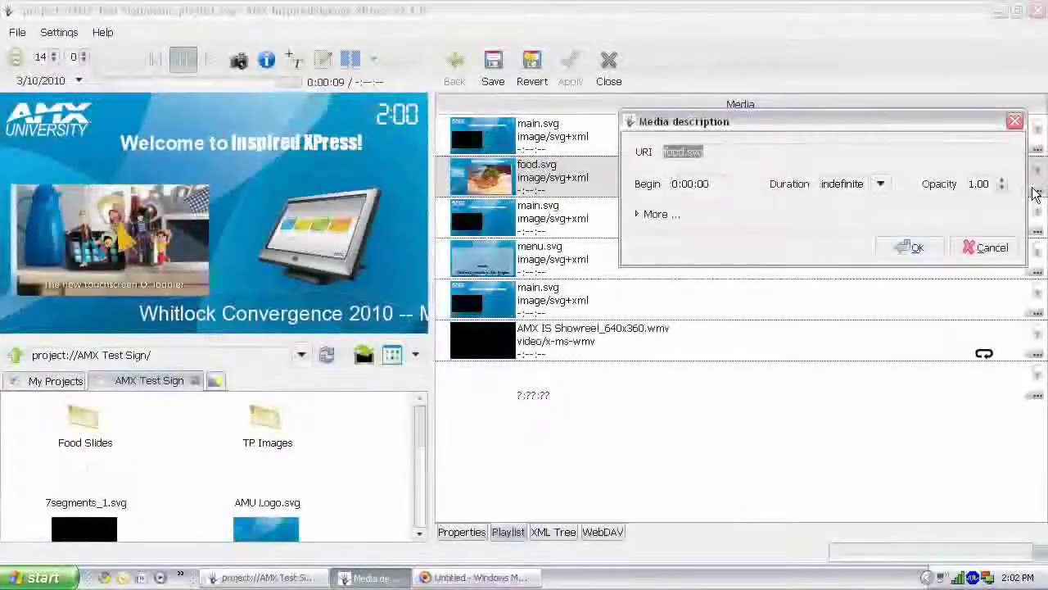
{"action": "left_click", "coordinate": [887, 187]}
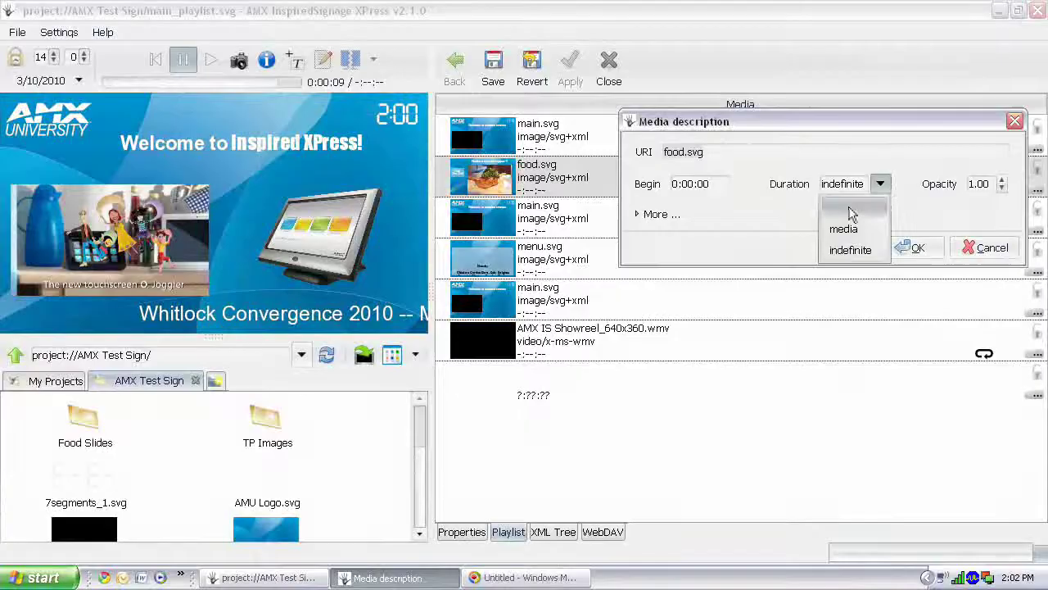
{"action": "left_click", "coordinate": [834, 227]}
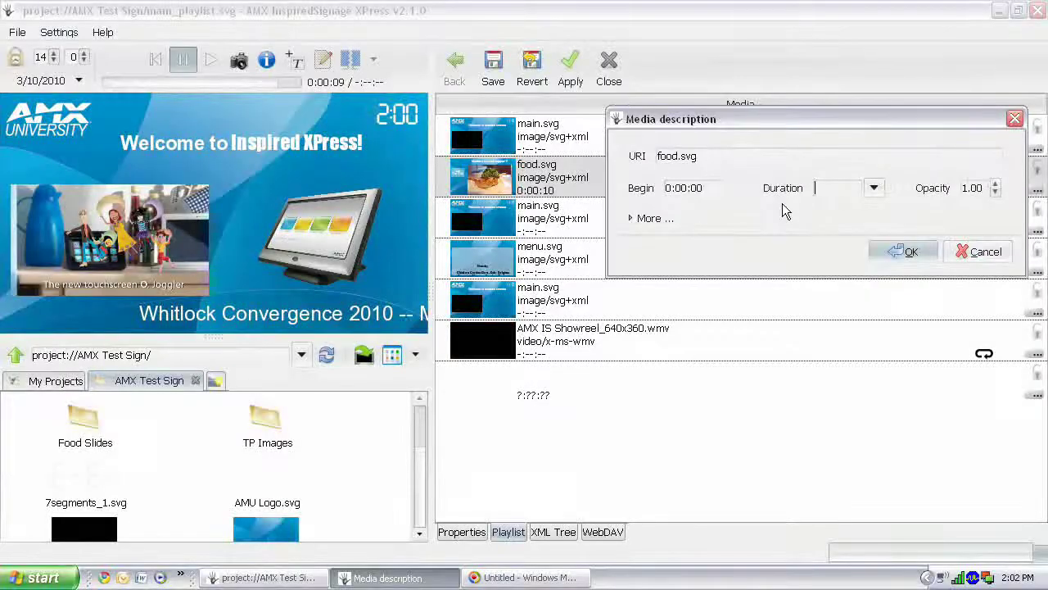
{"action": "type", "text": "10s"}
{"action": "left_click", "coordinate": [889, 261]}
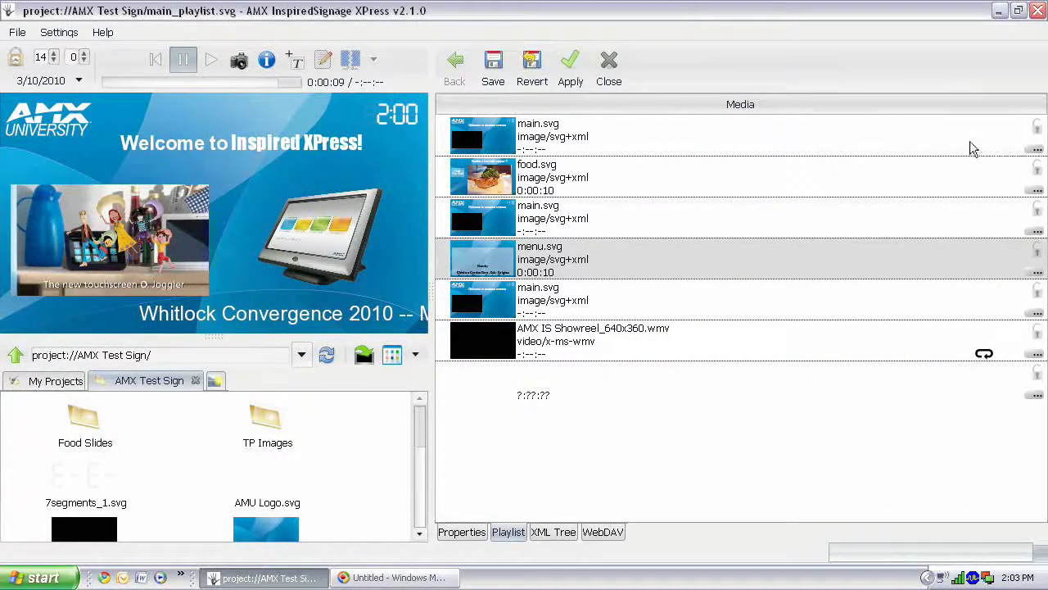
{"action": "left_click", "coordinate": [971, 147]}
{"action": "left_click", "coordinate": [855, 269]}
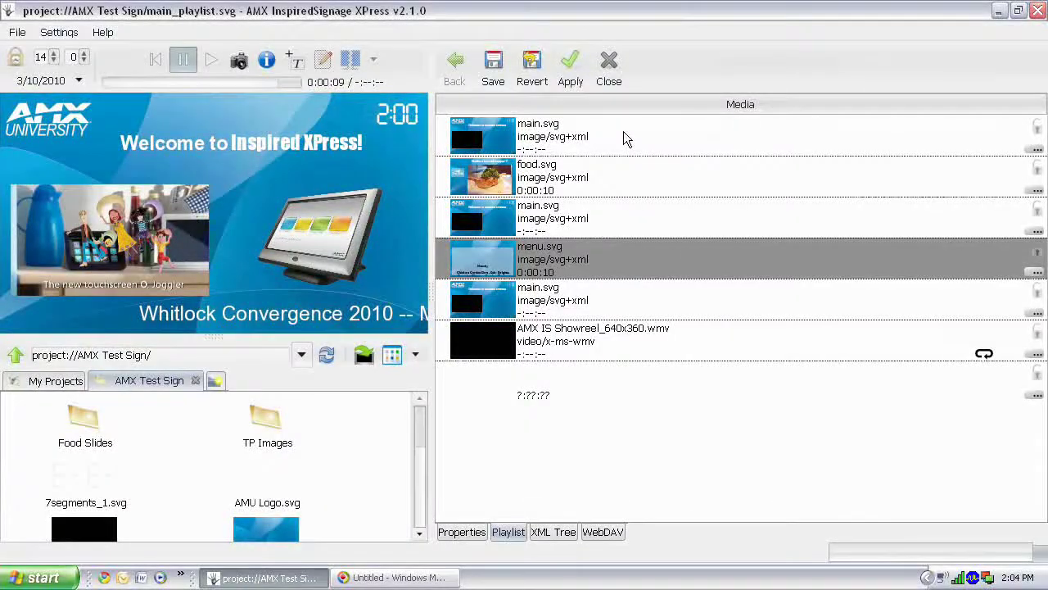
- Apply and save the 10-second changes, then preview the playlist to 0:00:53 and pause
{"action": "left_click", "coordinate": [565, 65]}
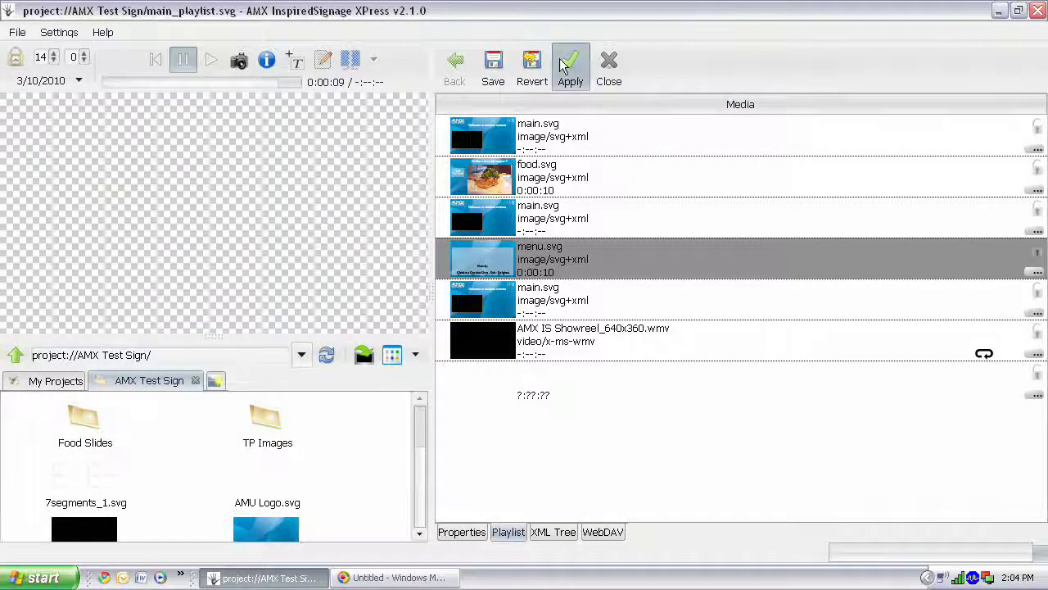
{"action": "left_click", "coordinate": [494, 72]}
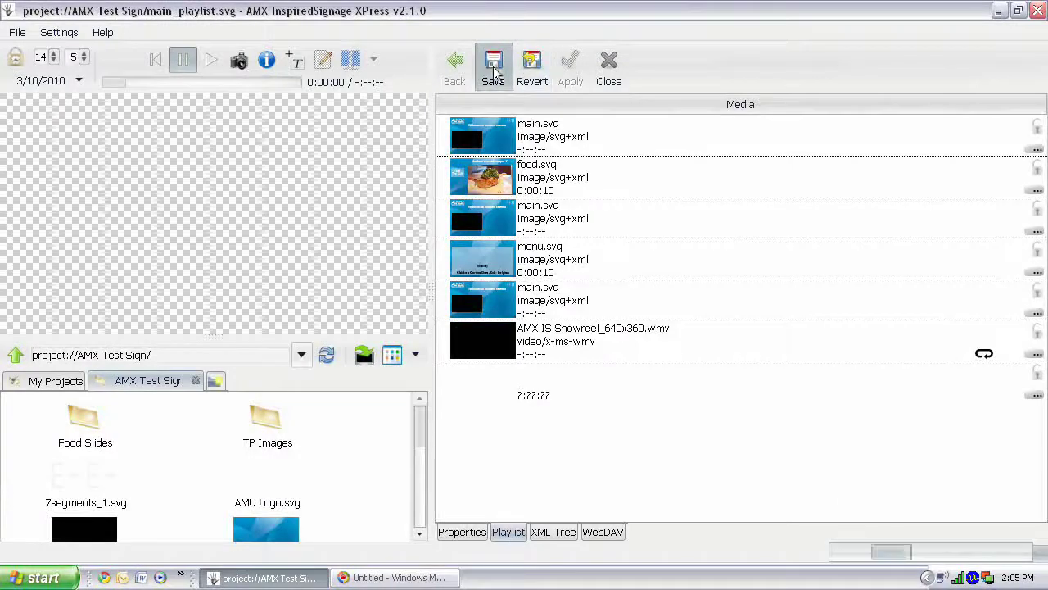
{"action": "left_click", "coordinate": [210, 61]}
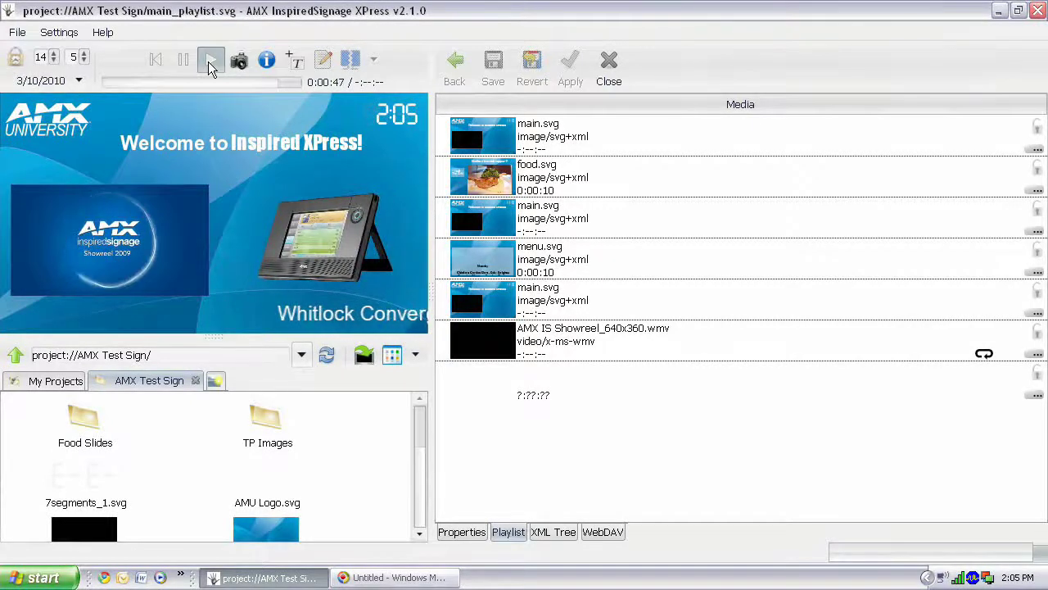
{"action": "left_click", "coordinate": [210, 62]}
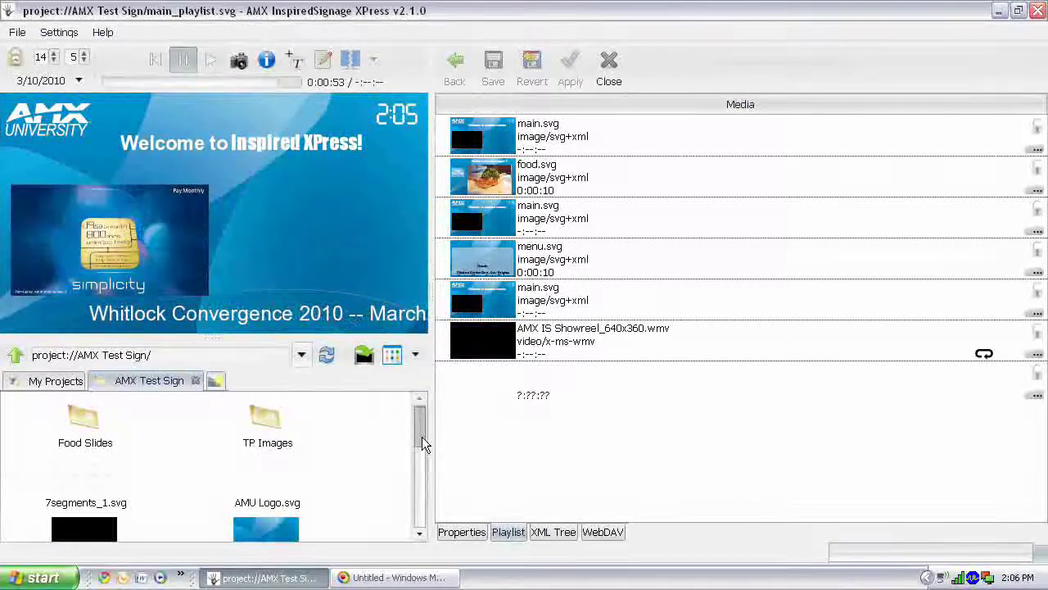
{"action": "left_click_drag", "start_coordinate": [422, 437], "coordinate": [422, 479]}
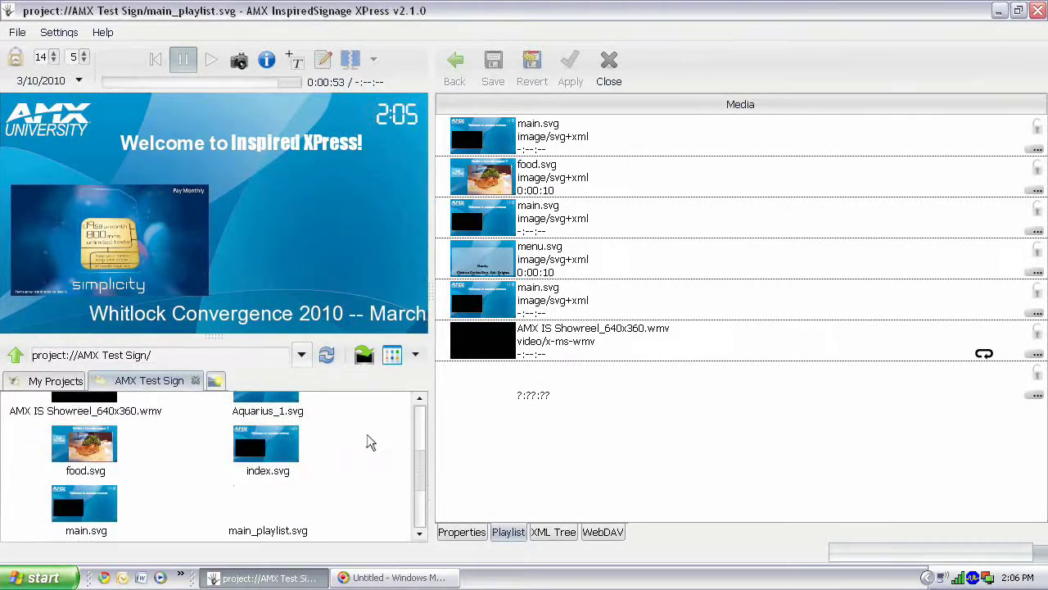
- Close the playlist, open index.svg and delete its main.svg layer
{"action": "left_click", "coordinate": [610, 69]}
{"action": "left_click", "coordinate": [280, 440]}
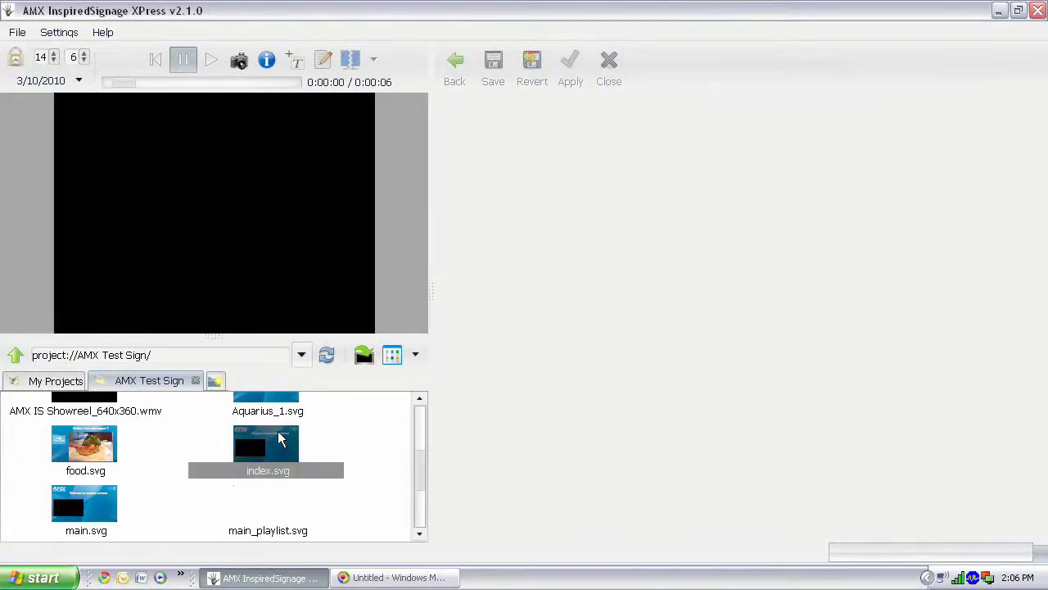
{"action": "double_click", "coordinate": [280, 440]}
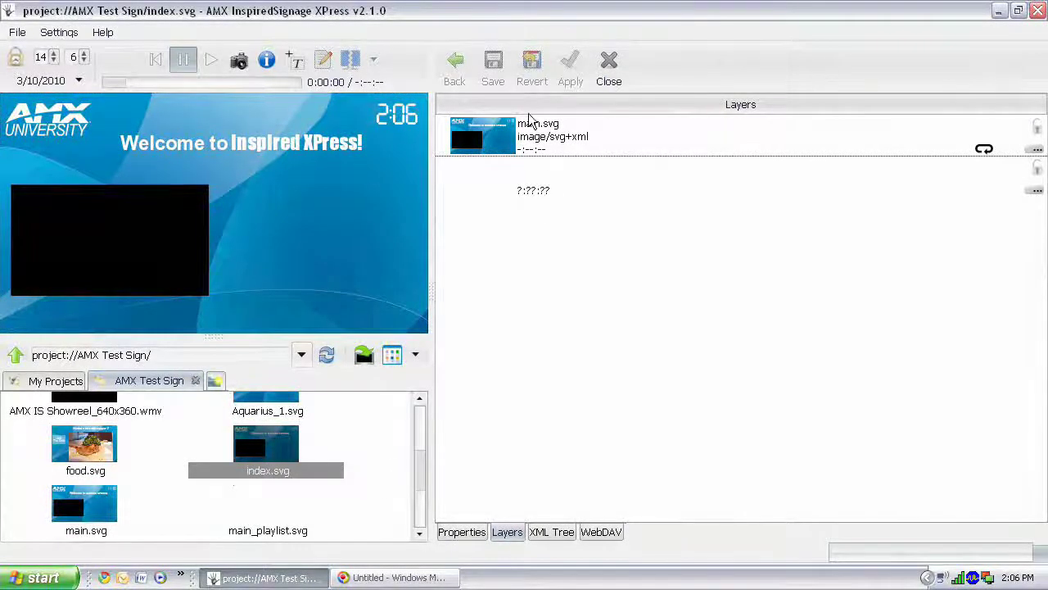
{"action": "left_click", "coordinate": [528, 143]}
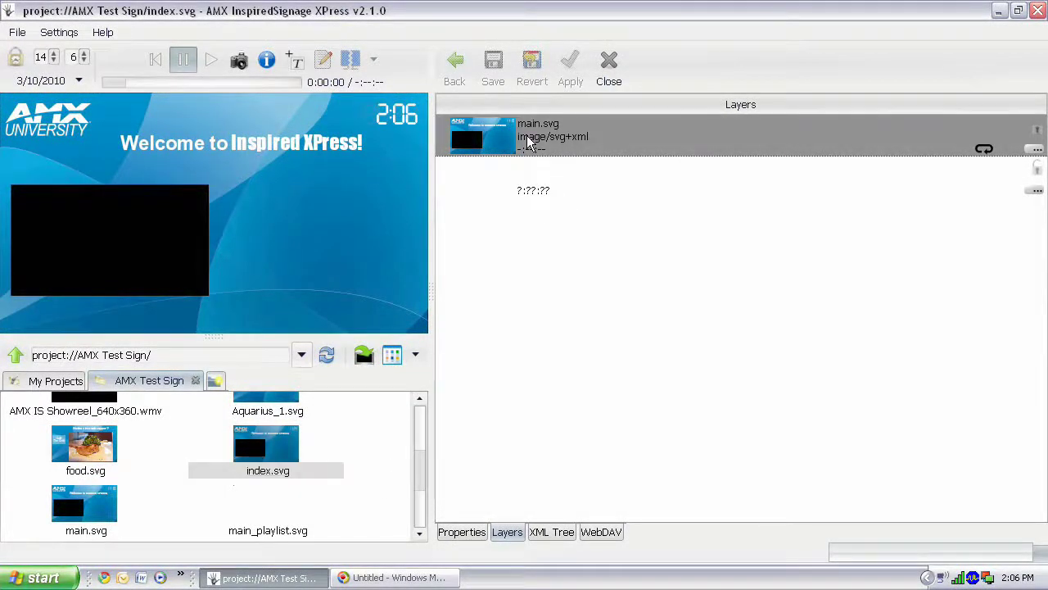
{"action": "right_click", "coordinate": [528, 143]}
{"action": "left_click", "coordinate": [542, 182]}
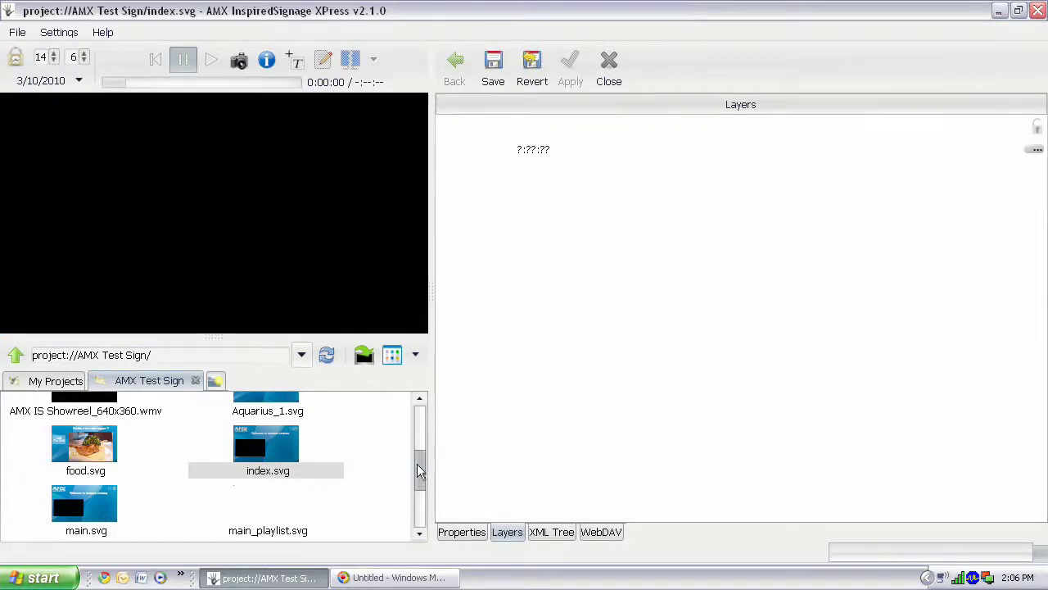
- Add Aquarius_1.svg as the layer in index.svg
{"action": "scroll", "coordinate": [418, 472], "scroll_direction": "down", "scroll_amount": 1}
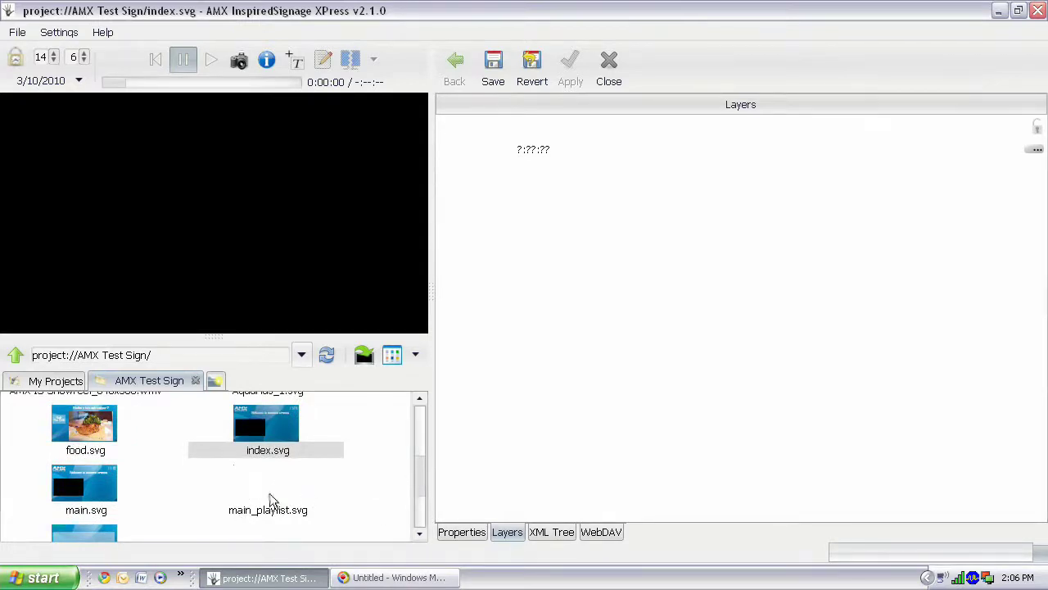
{"action": "scroll", "coordinate": [418, 464], "scroll_direction": "up", "scroll_amount": 6}
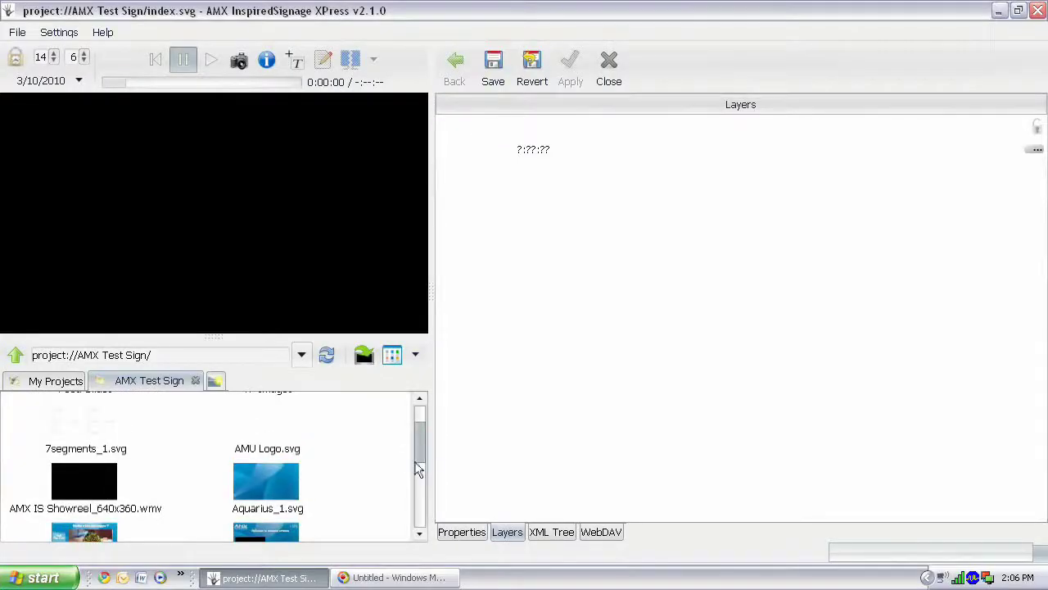
{"action": "scroll", "coordinate": [417, 464], "scroll_direction": "down", "scroll_amount": 2}
{"action": "mouse_move", "coordinate": [417, 464]}
{"action": "left_mouse_down"}
{"action": "mouse_move", "coordinate": [417, 474]}
{"action": "mouse_move", "coordinate": [411, 444]}
{"action": "left_mouse_up"}
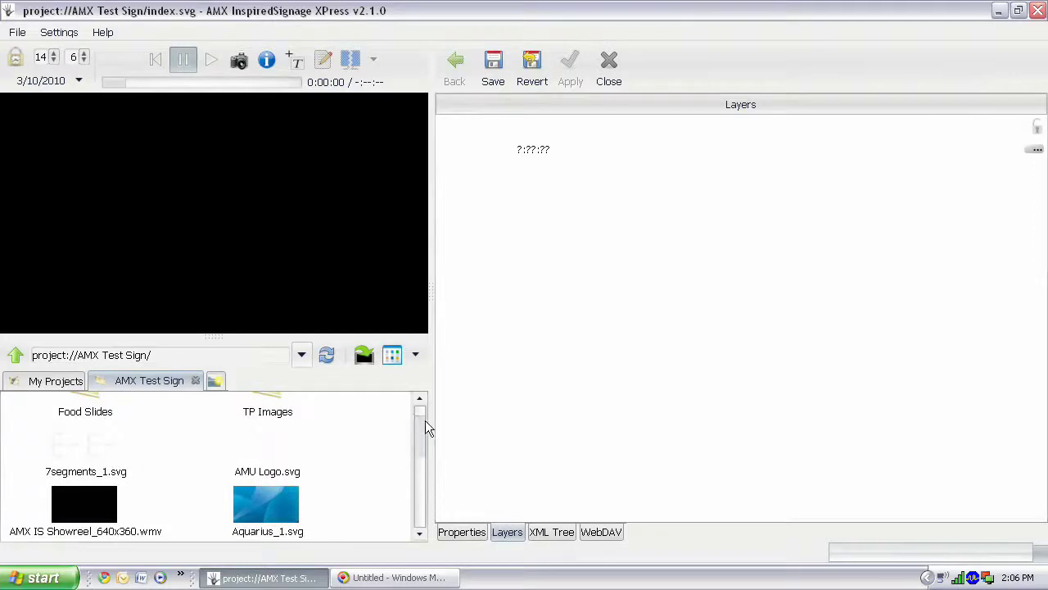
{"action": "scroll", "coordinate": [393, 467], "scroll_direction": "down", "scroll_amount": 3}
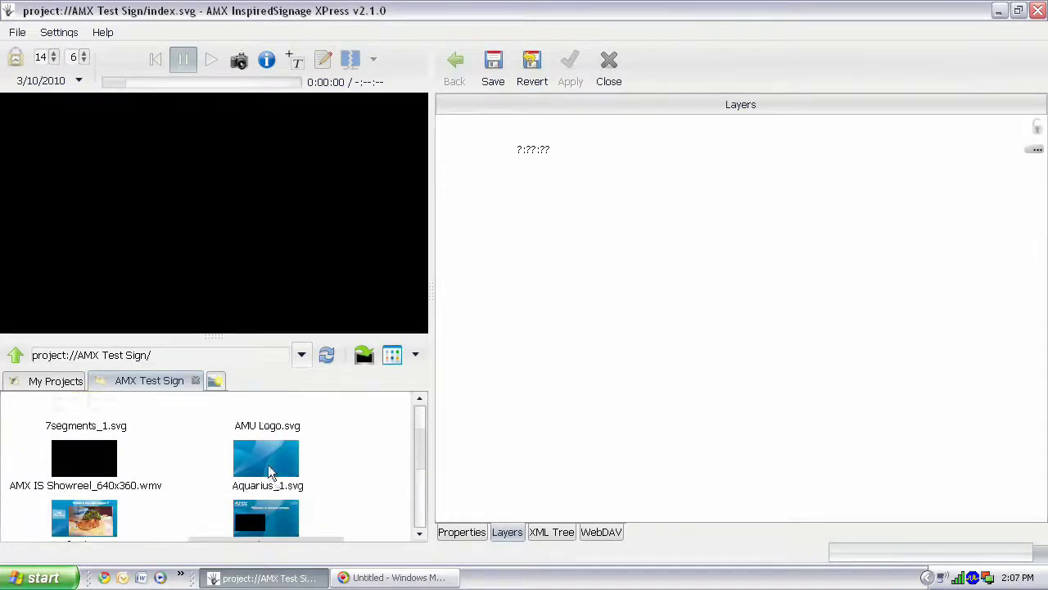
{"action": "left_click_drag", "start_coordinate": [270, 473], "coordinate": [575, 208]}
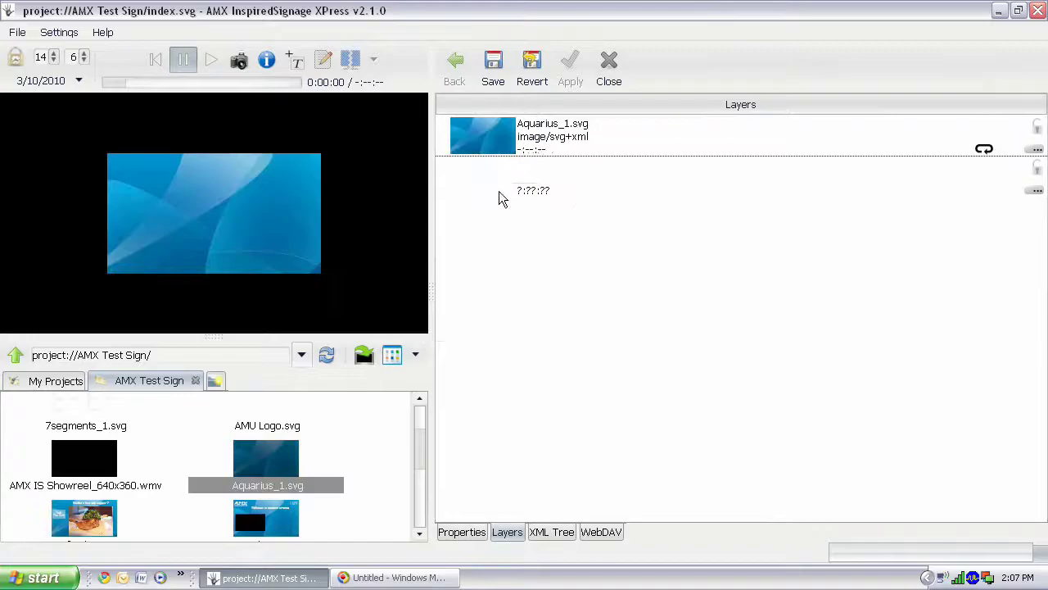
- Set the Aquarius_1.svg background to Full Screen and drag main_playlist.svg in as a second layer
{"action": "left_click", "coordinate": [262, 263]}
{"action": "right_click", "coordinate": [241, 195]}
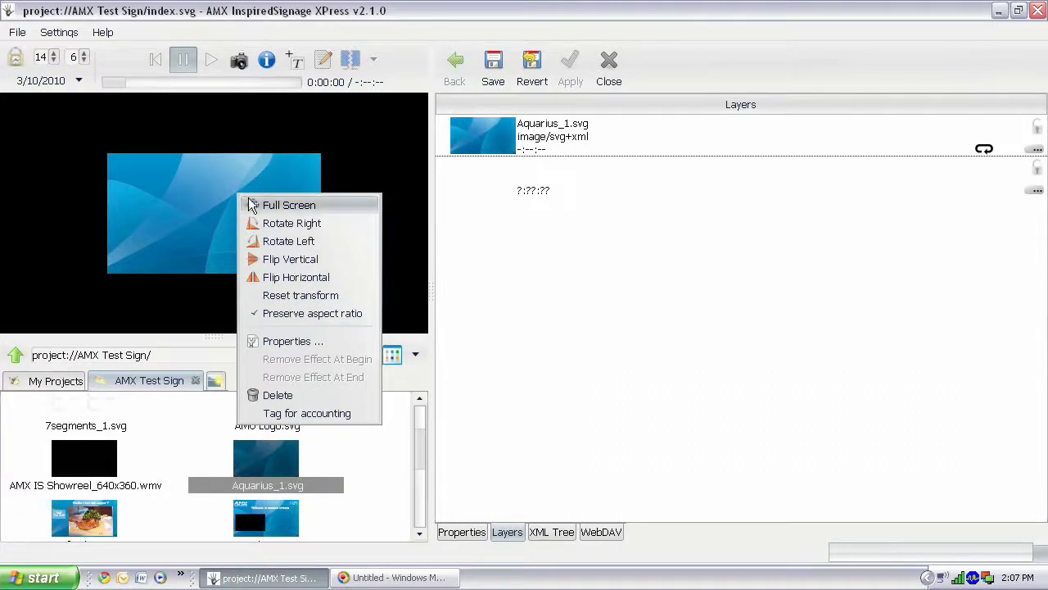
{"action": "left_click", "coordinate": [252, 206]}
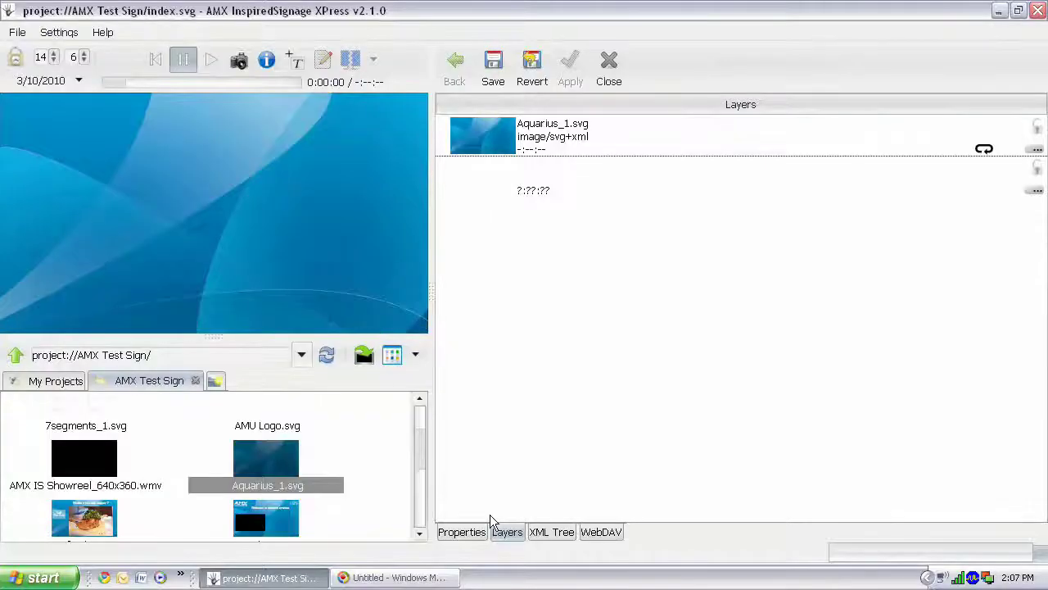
{"action": "left_click_drag", "start_coordinate": [421, 461], "coordinate": [423, 501]}
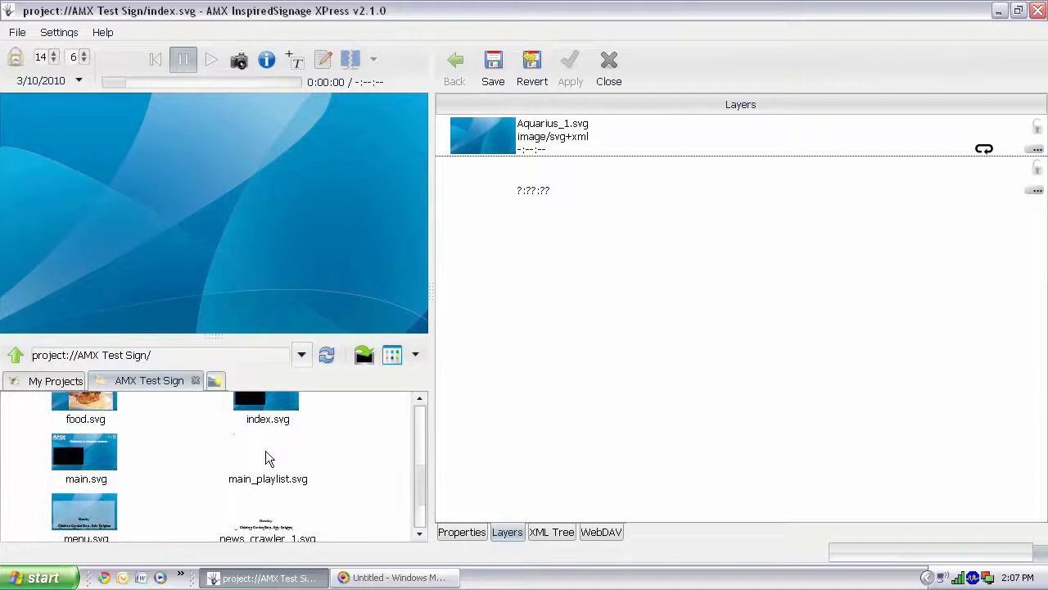
{"action": "left_click_drag", "start_coordinate": [264, 456], "coordinate": [645, 213]}
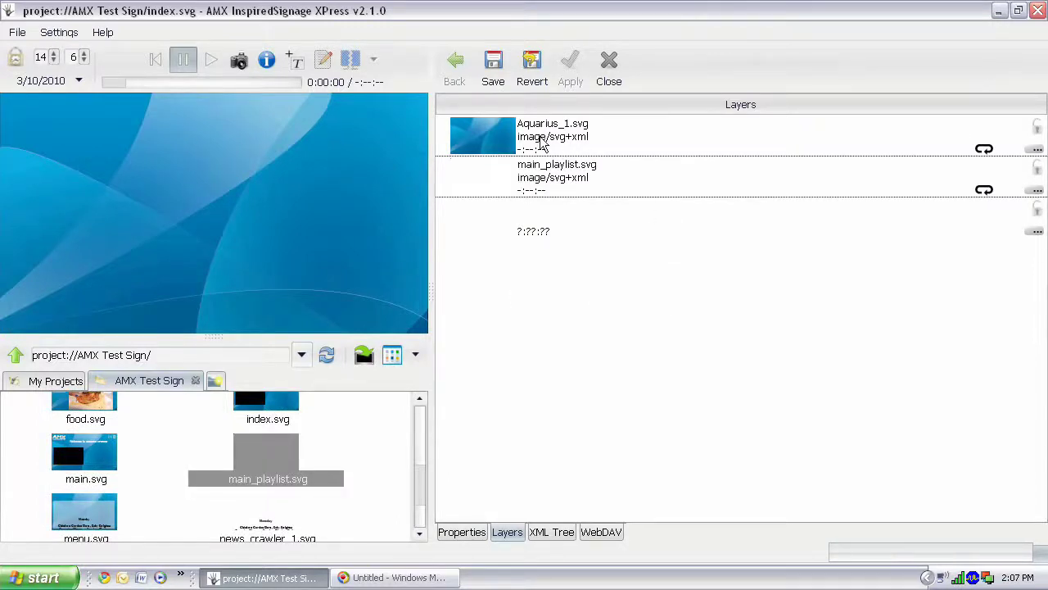
- Save index.svg, make the playlist layer Full Screen, and pause on the Feeling Snacky? slide
{"action": "left_click", "coordinate": [497, 76]}
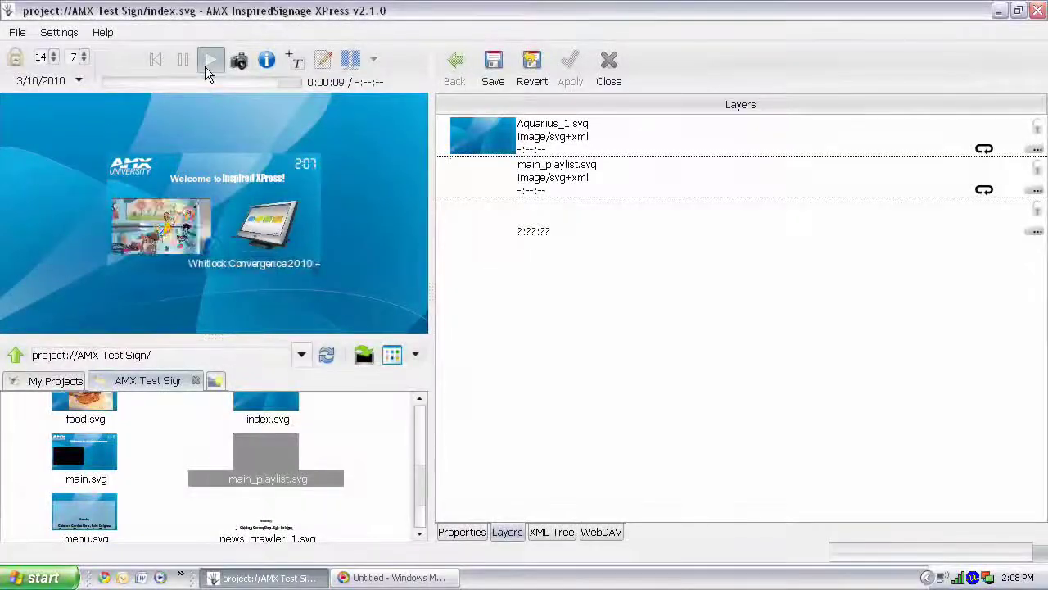
{"action": "left_click", "coordinate": [180, 243]}
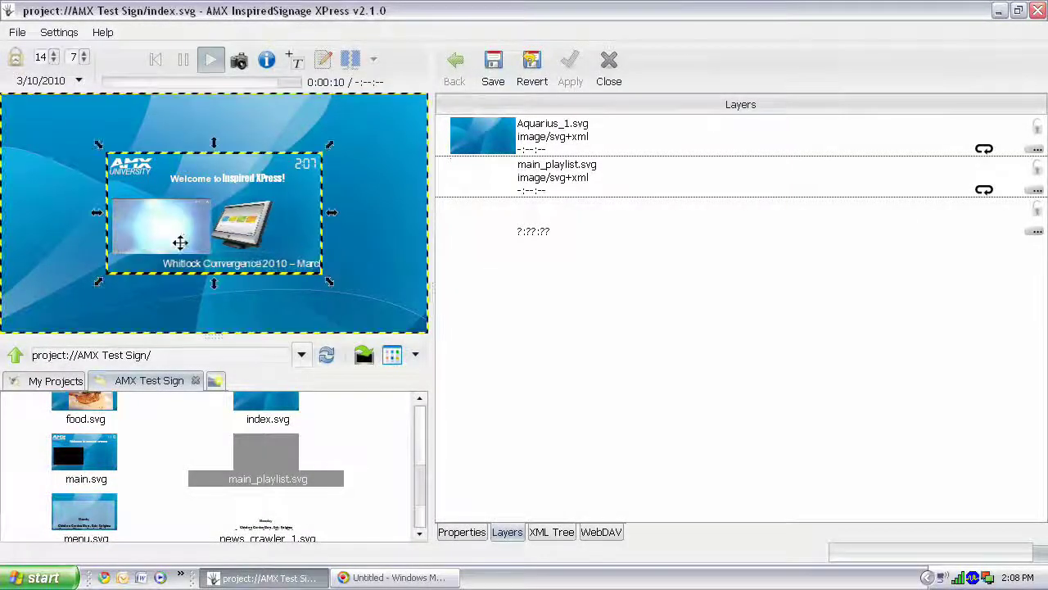
{"action": "right_click", "coordinate": [180, 238]}
{"action": "left_click", "coordinate": [194, 245]}
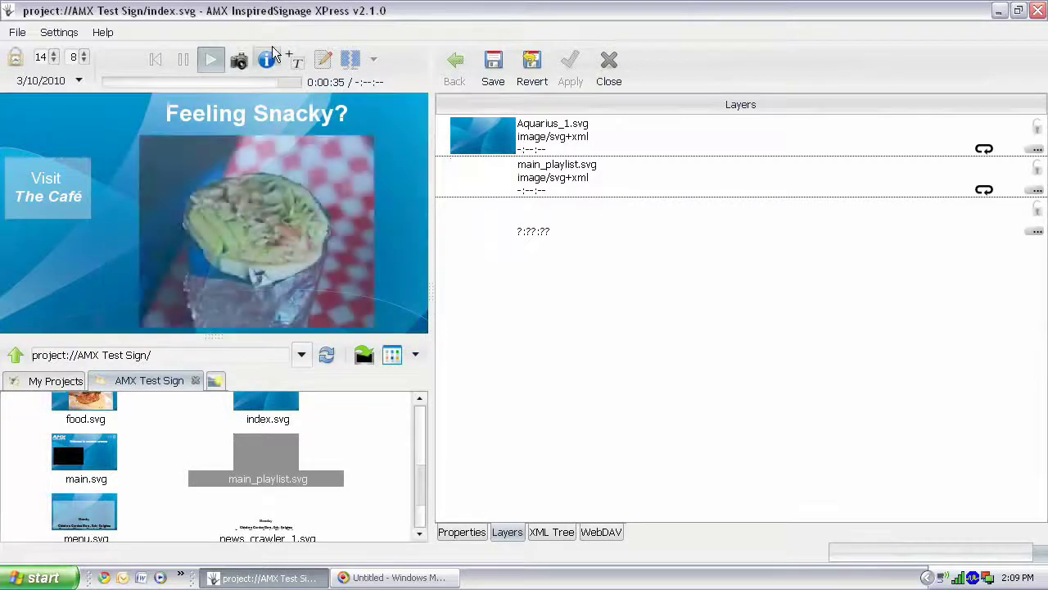
{"action": "left_click", "coordinate": [182, 59]}
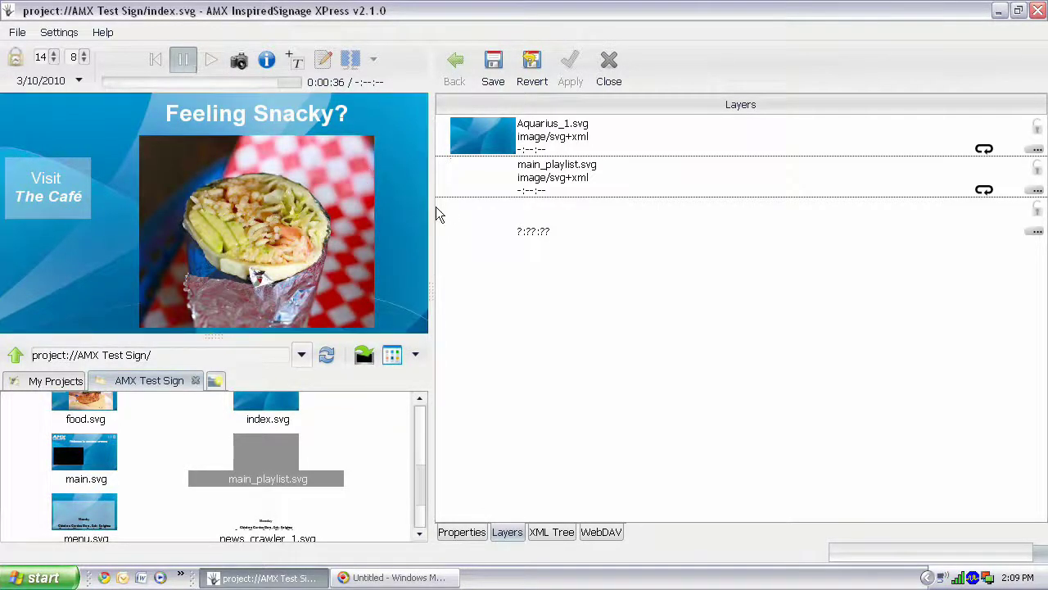
{"action": "left_click", "coordinate": [330, 188]}
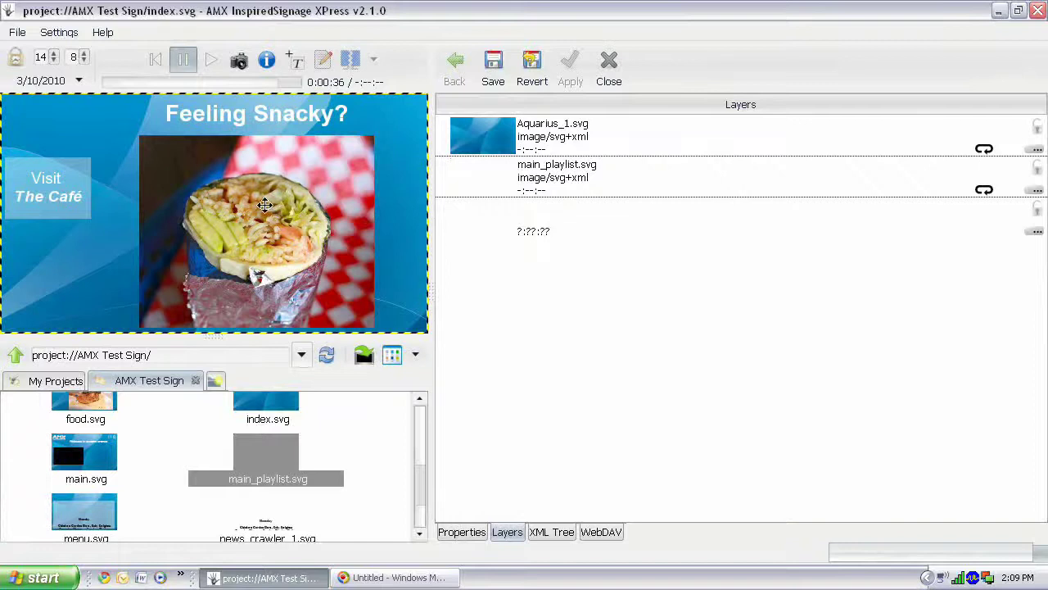